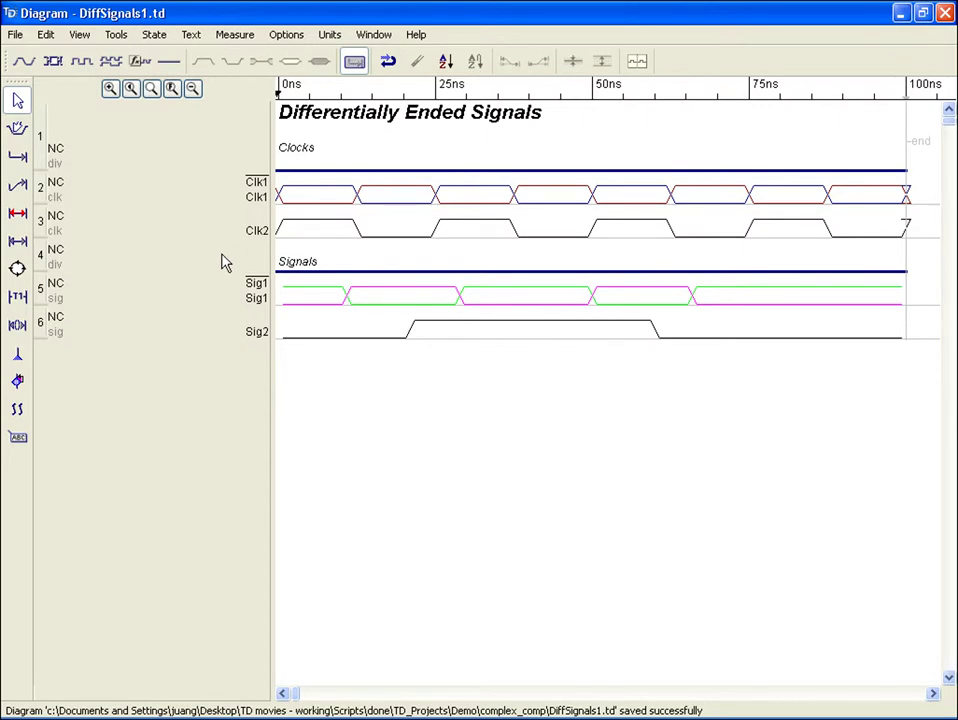
Step: Turn on differential drawing for the Clk2 clock
left_click(39, 222)
double_click(41, 225)
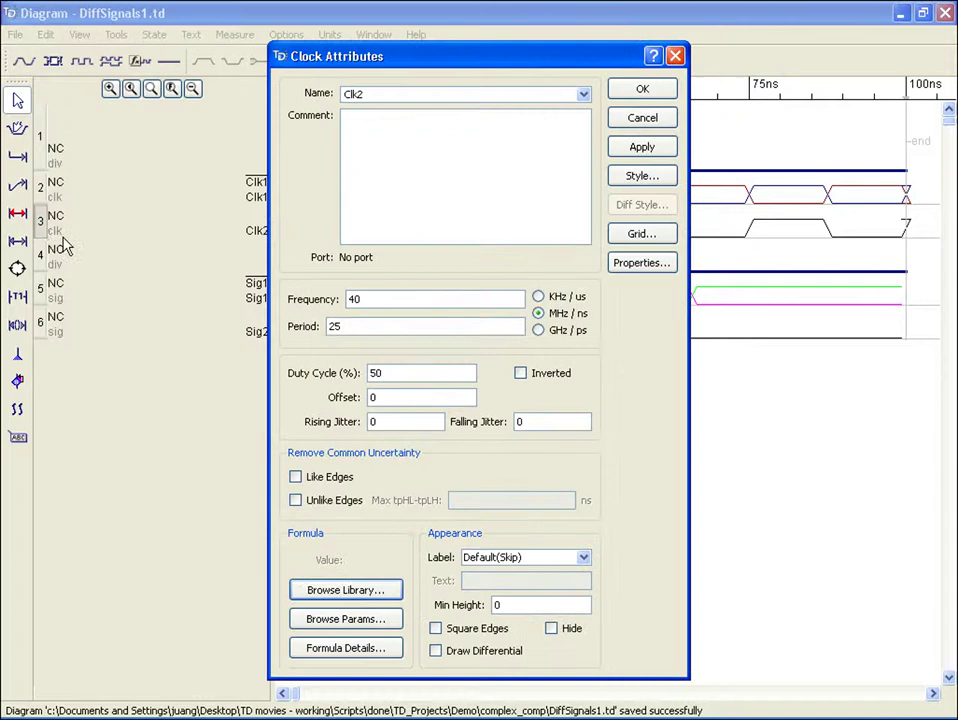
left_click(436, 650)
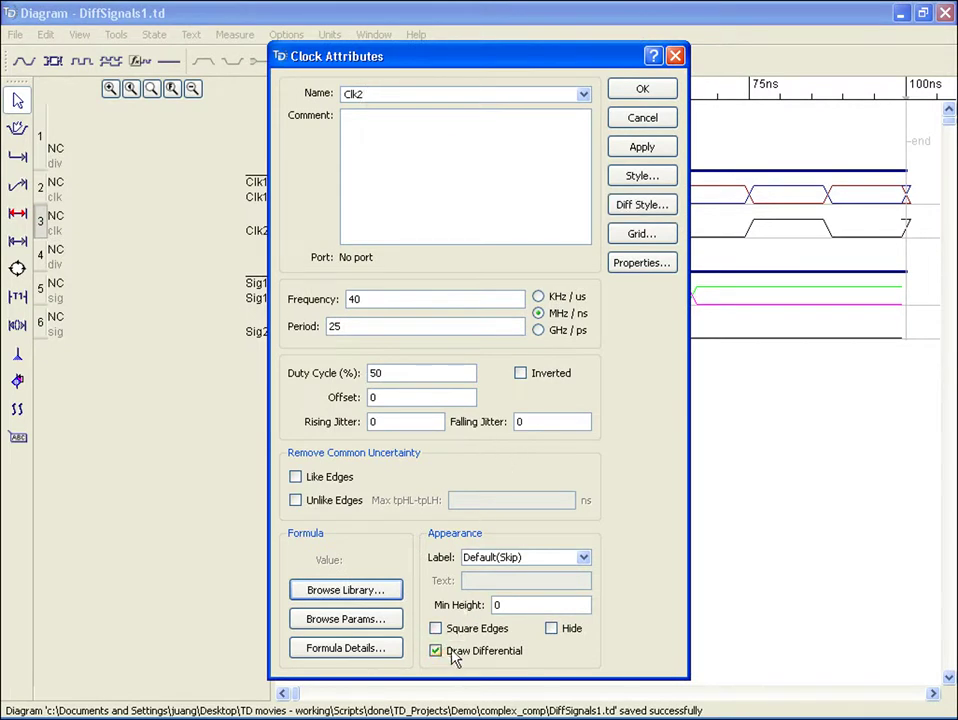
Step: Style Clk2's complementary line red with a solid pattern and 0-point weight
left_click(640, 207)
left_click(523, 386)
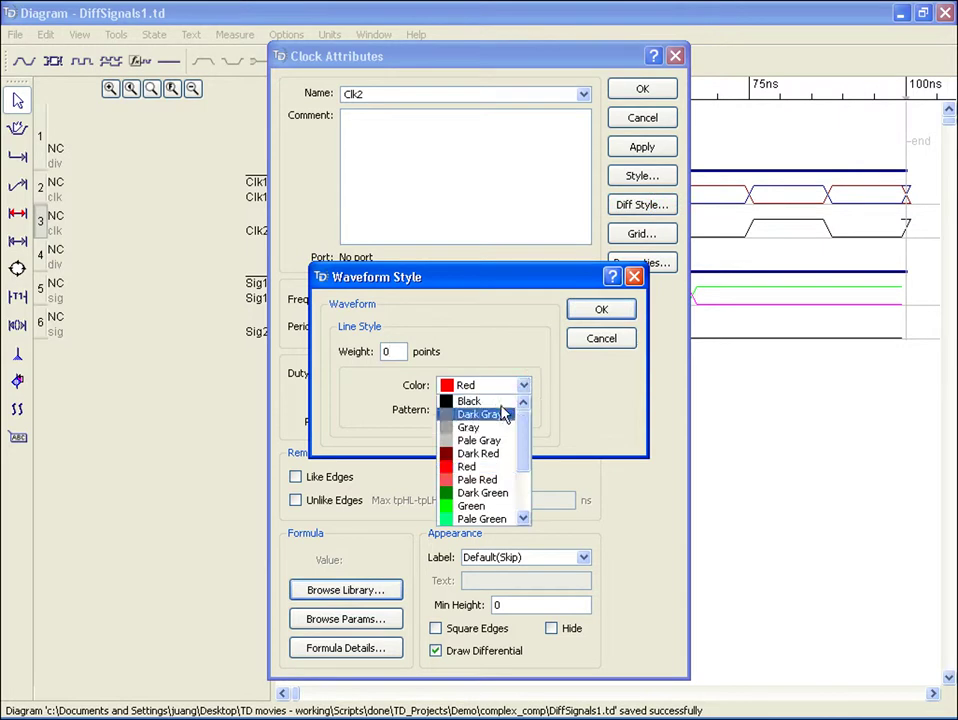
left_click(522, 453)
mouse_move(522, 453)
left_mouse_down()
mouse_move(526, 481)
mouse_move(527, 440)
left_mouse_up()
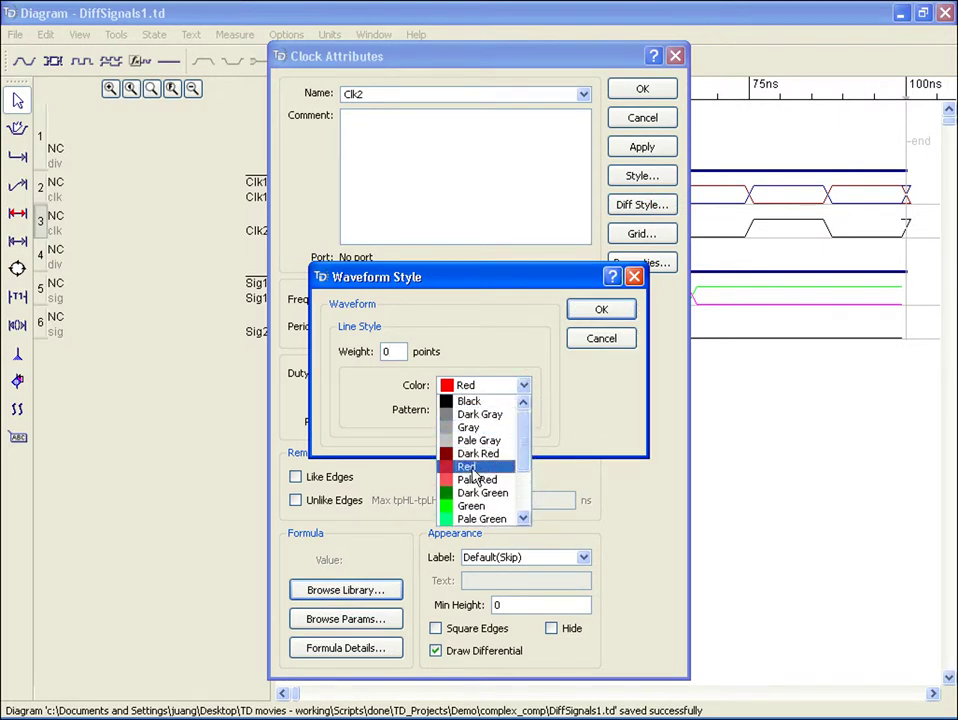
left_click(472, 470)
left_click(524, 410)
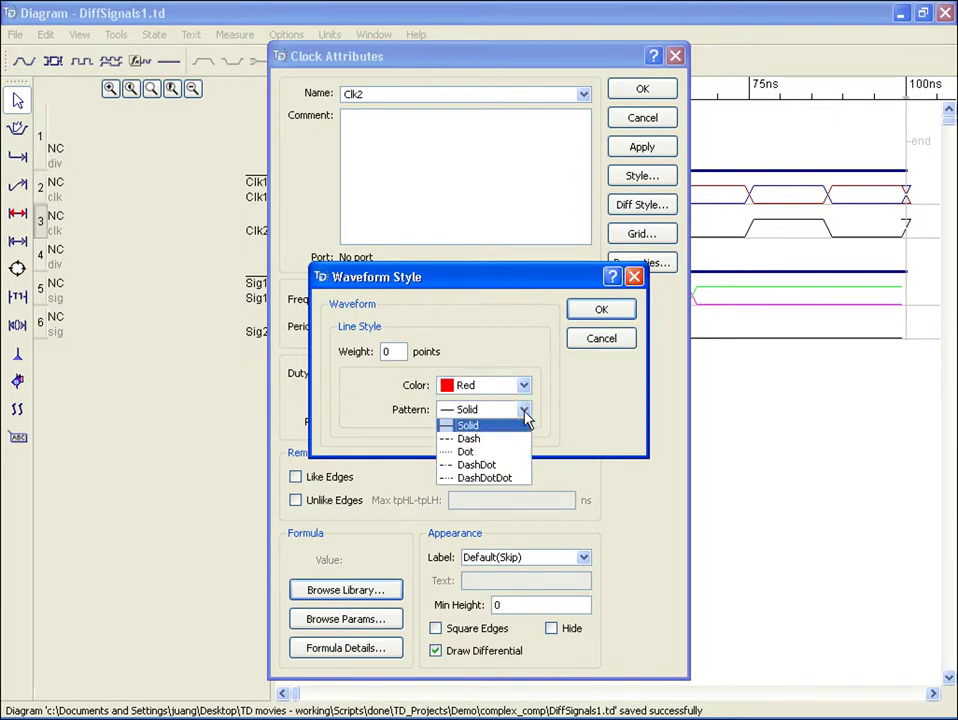
left_click(500, 425)
left_click(388, 352)
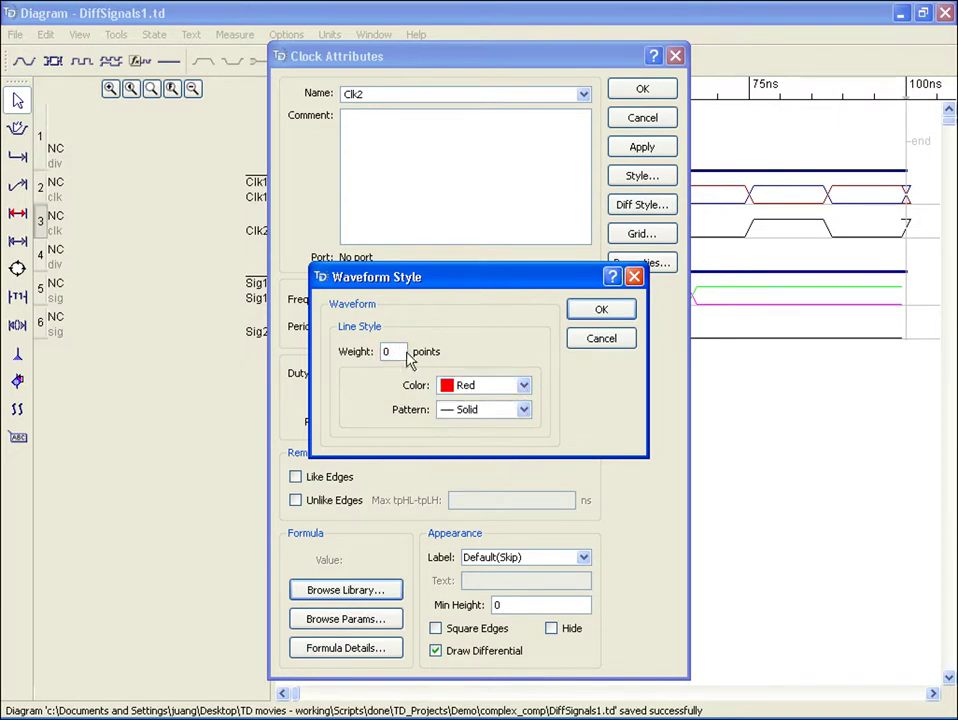
left_click(603, 312)
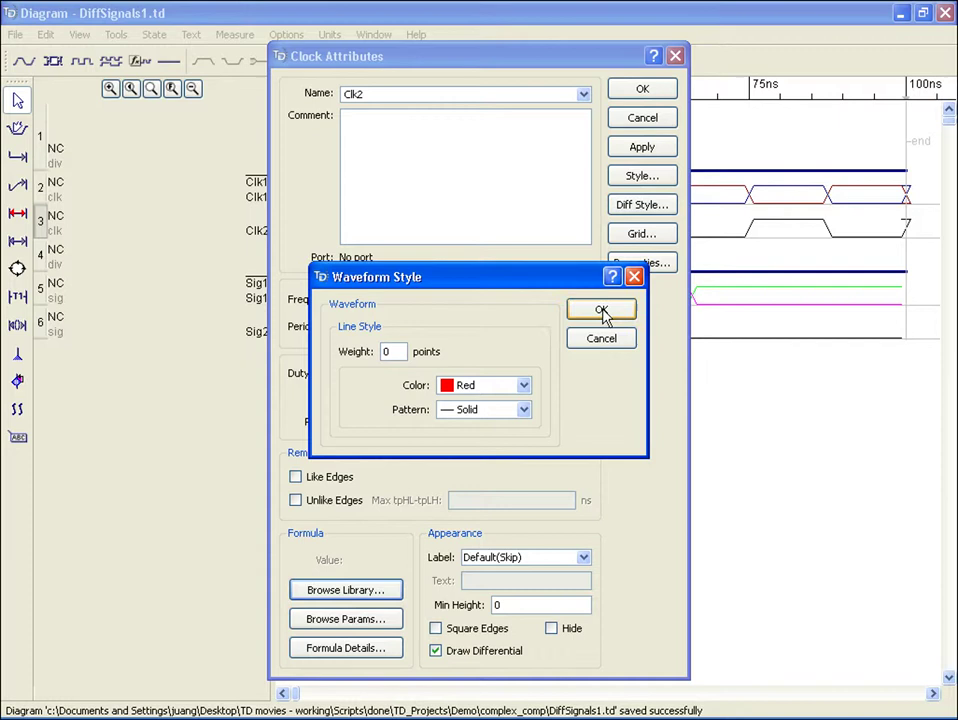
Step: Replace the default styling of Clk2's main waveform with a custom green line
left_click(640, 177)
left_click(309, 261)
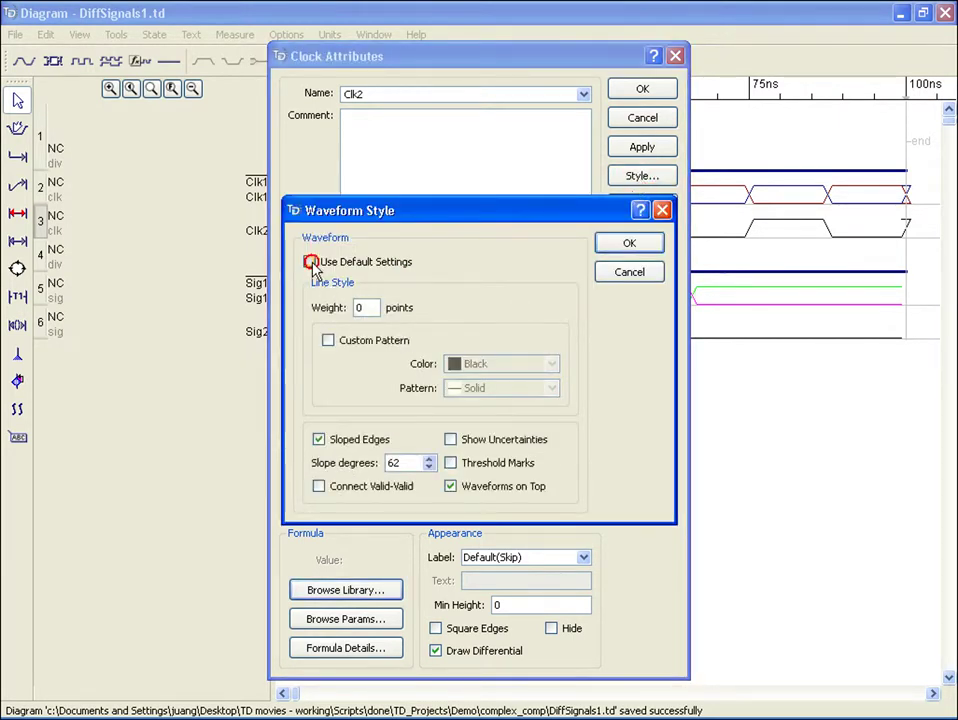
left_click(328, 341)
left_click(526, 364)
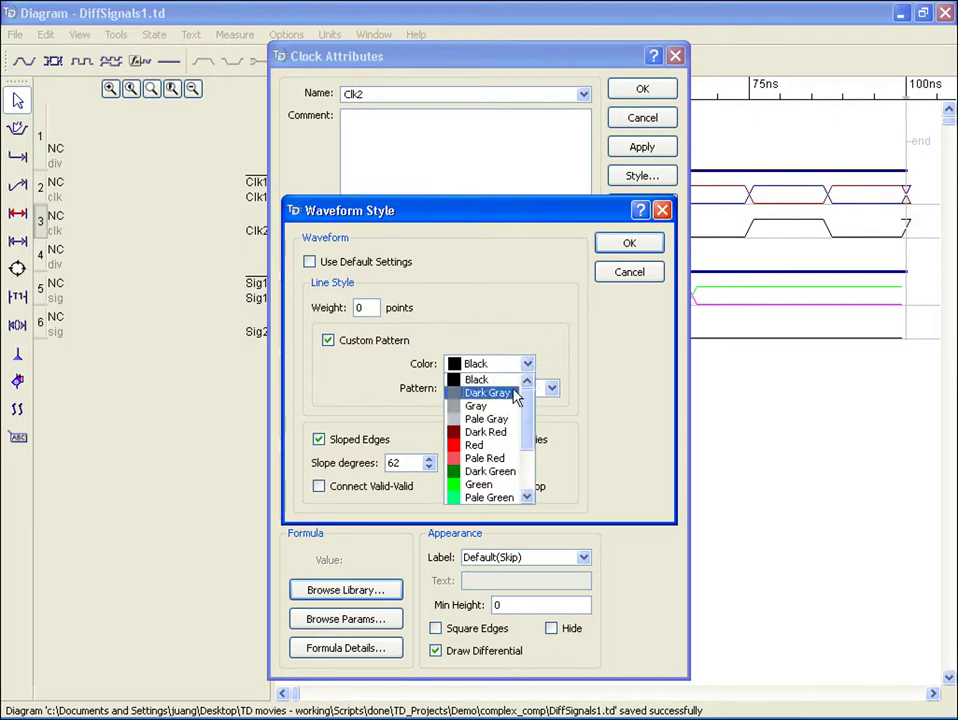
left_click(493, 485)
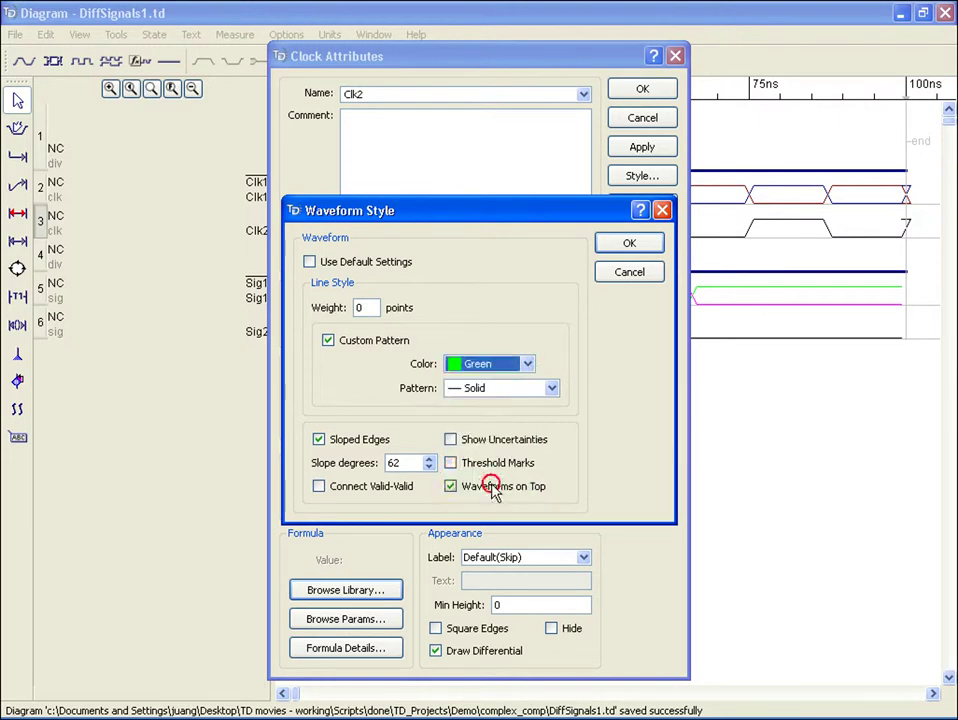
left_click(622, 250)
Step: Apply the Clk2 clock changes and edit the Clk2 signal label
left_click(660, 93)
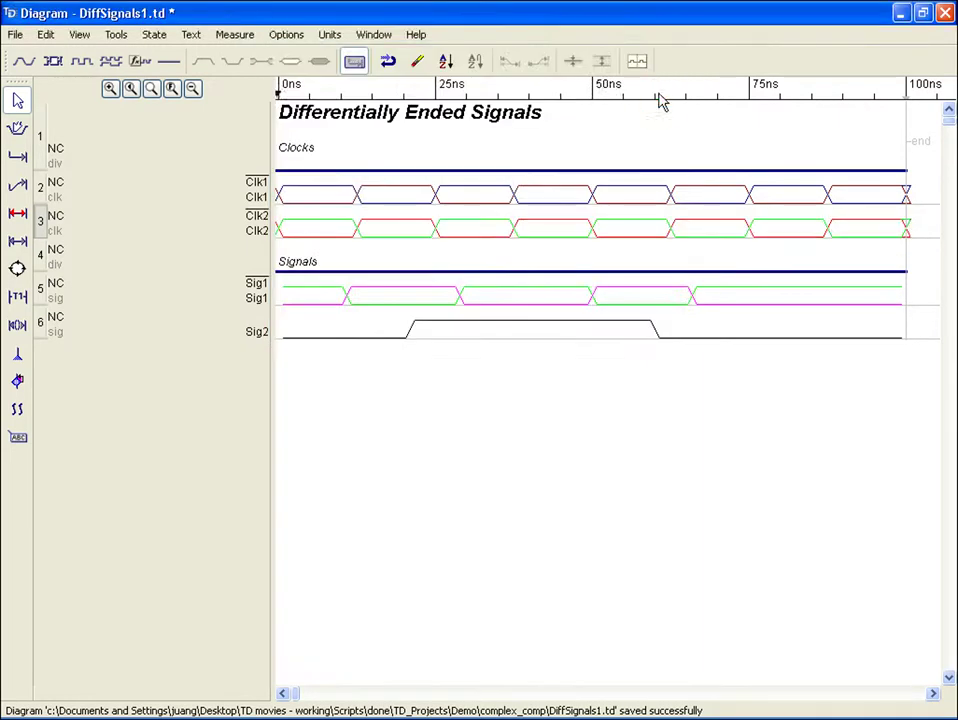
double_click(250, 220)
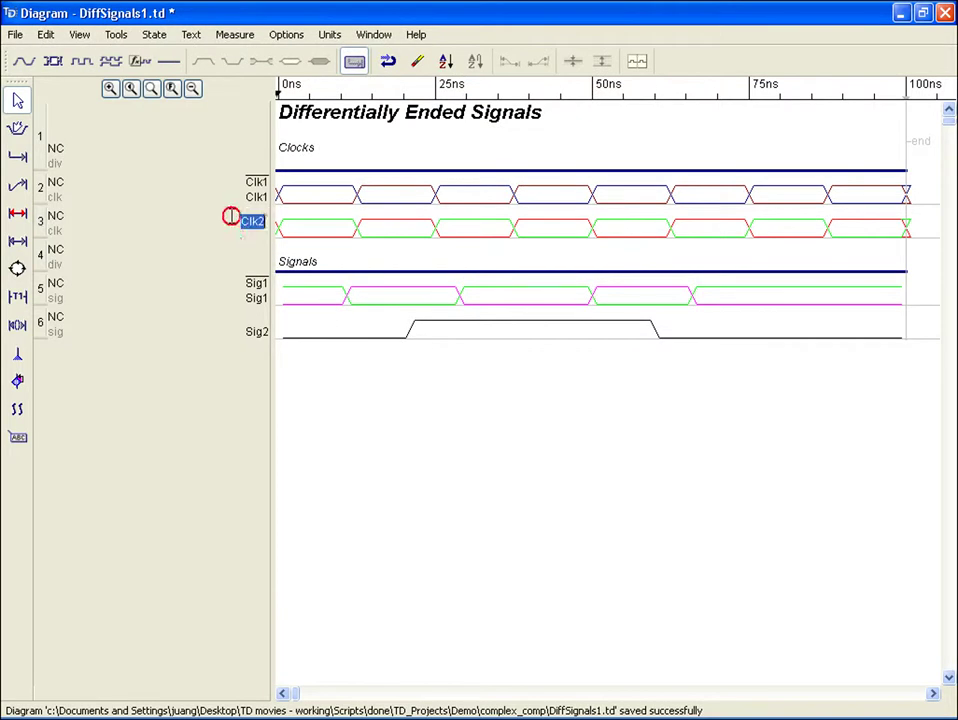
left_click(240, 251)
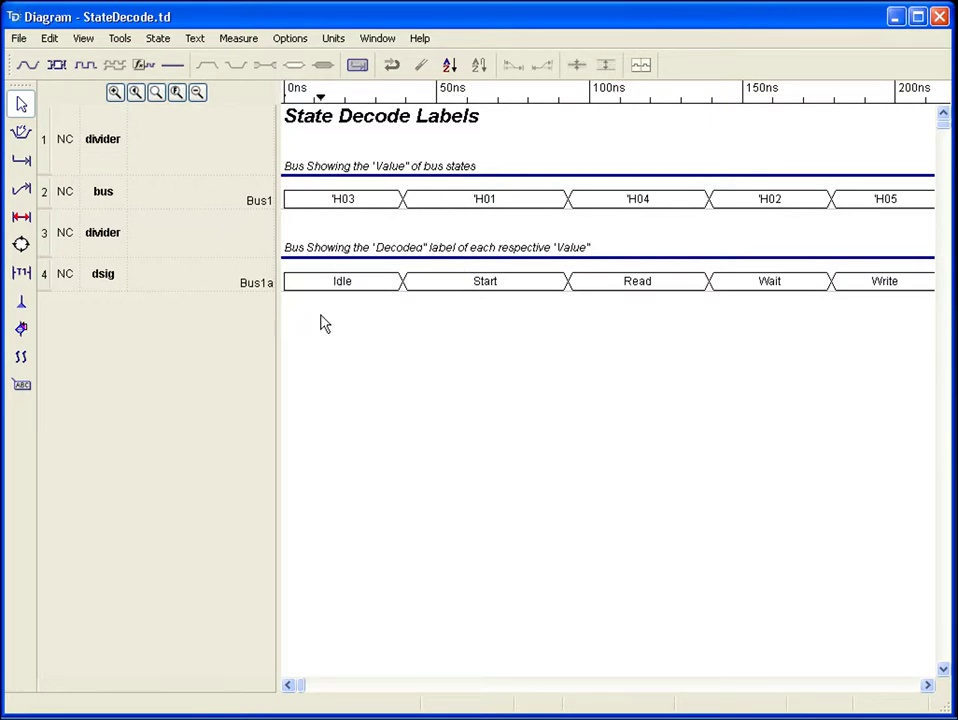
Step: Review Bus1a's value-to-label translation table unchanged and keep its label mode as Decoded Value
left_click(46, 276)
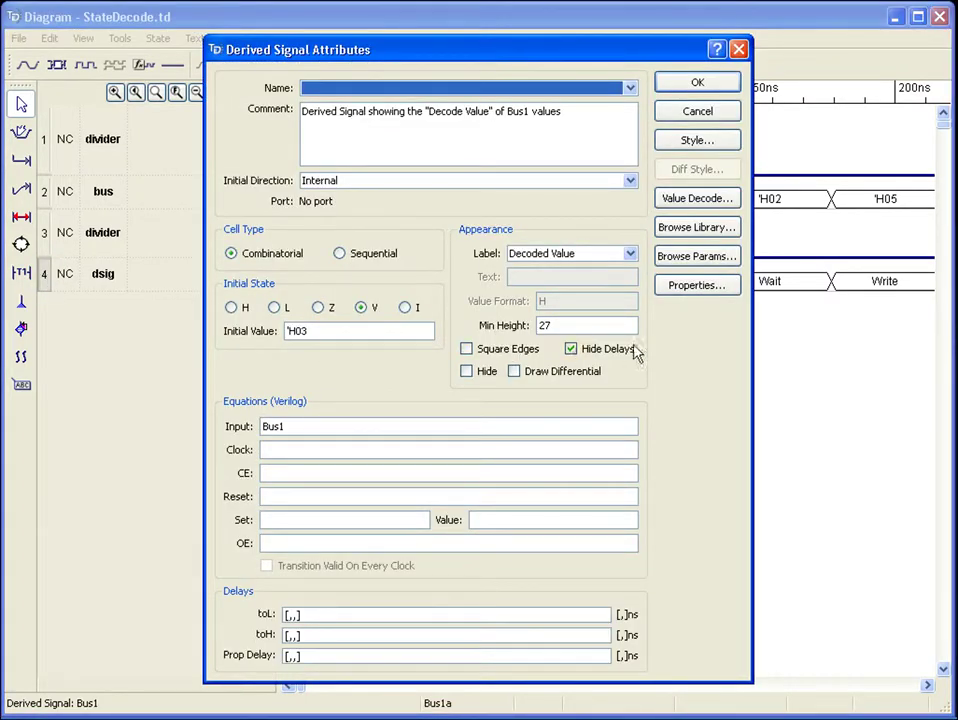
left_click(712, 205)
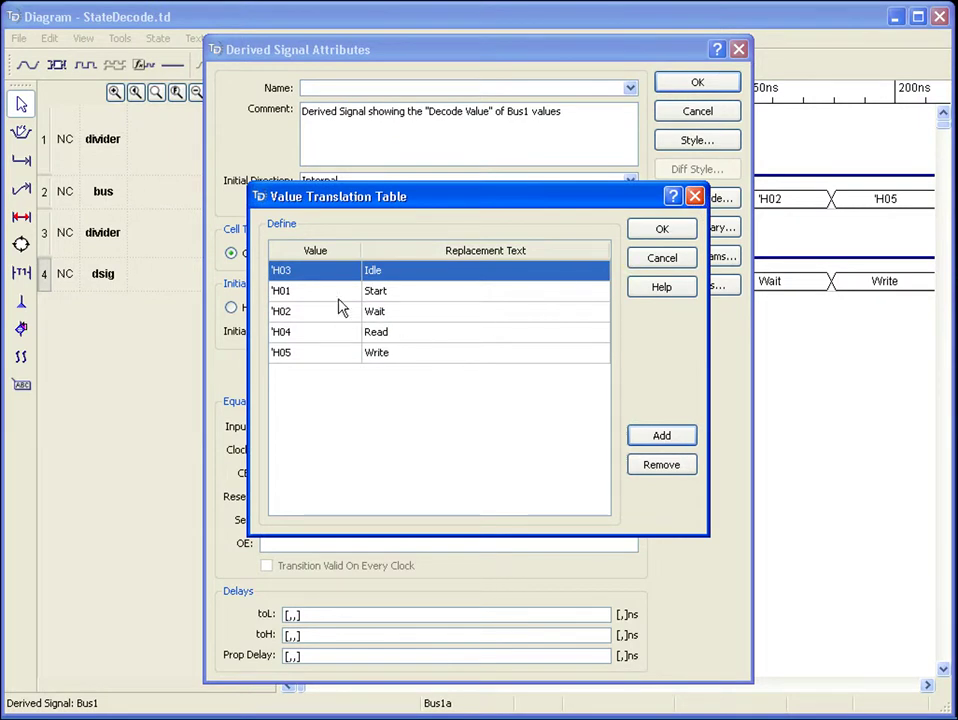
left_click(315, 295)
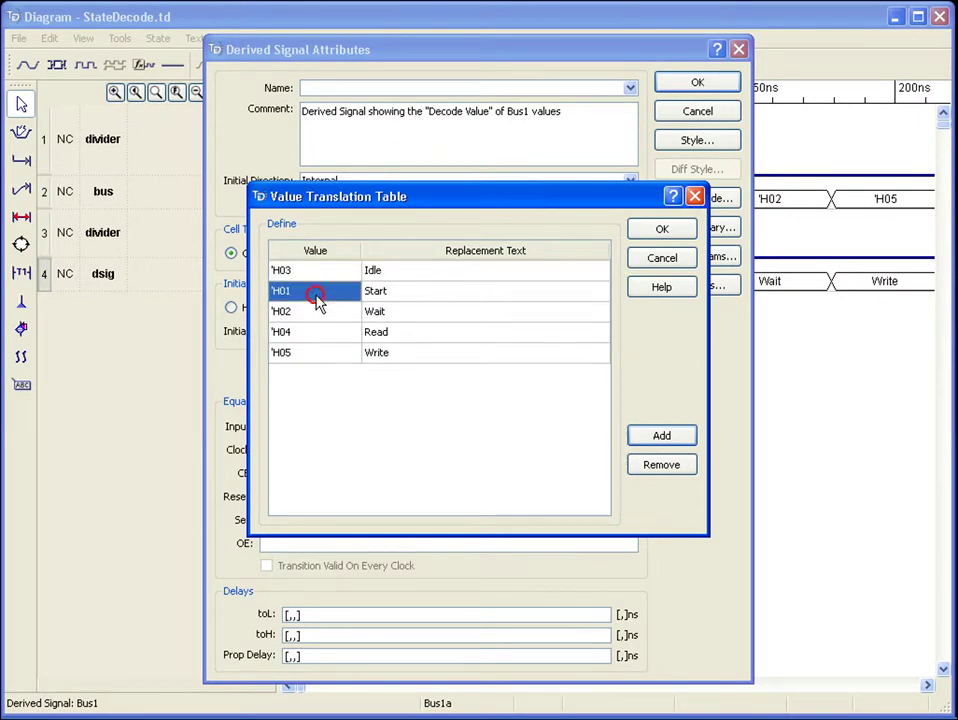
left_click(398, 296)
left_click(355, 316)
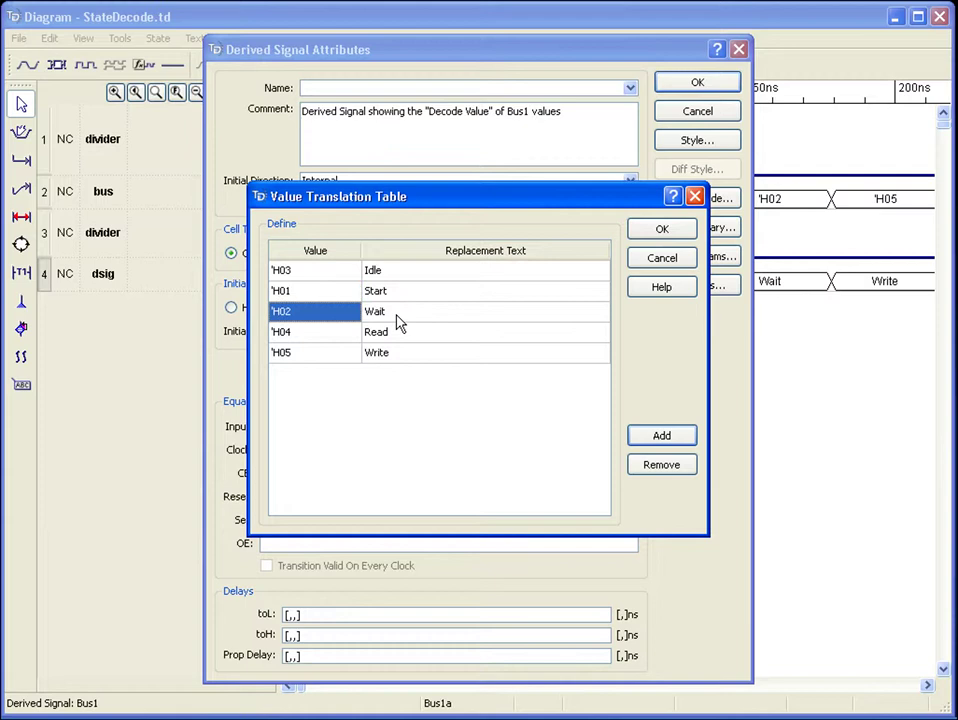
left_click(398, 316)
left_click(331, 336)
left_click(315, 270)
left_click(660, 231)
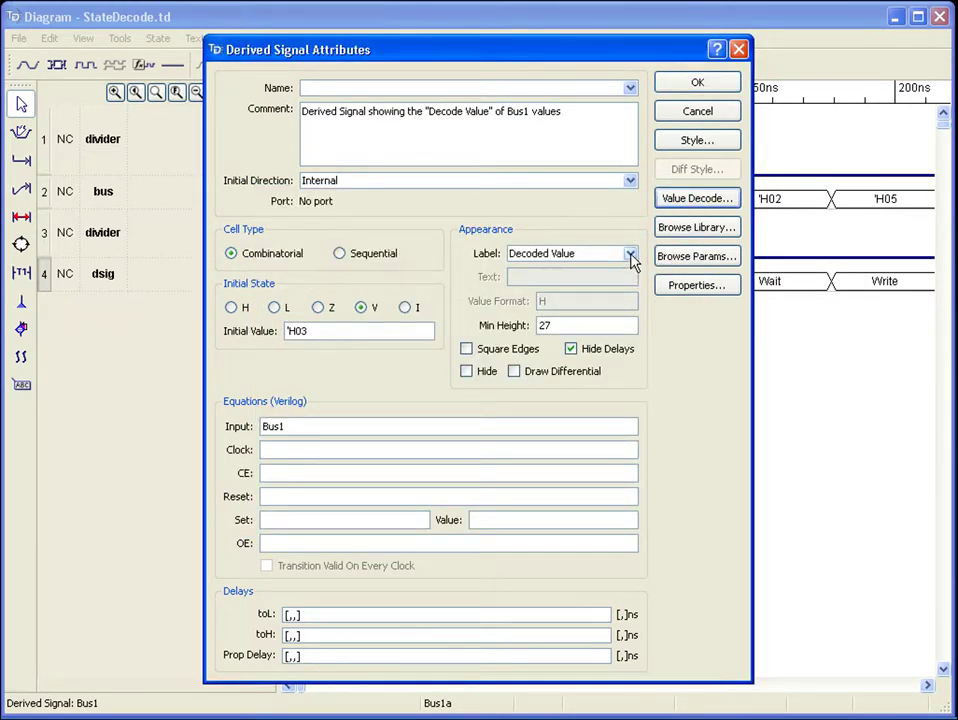
left_click(631, 256)
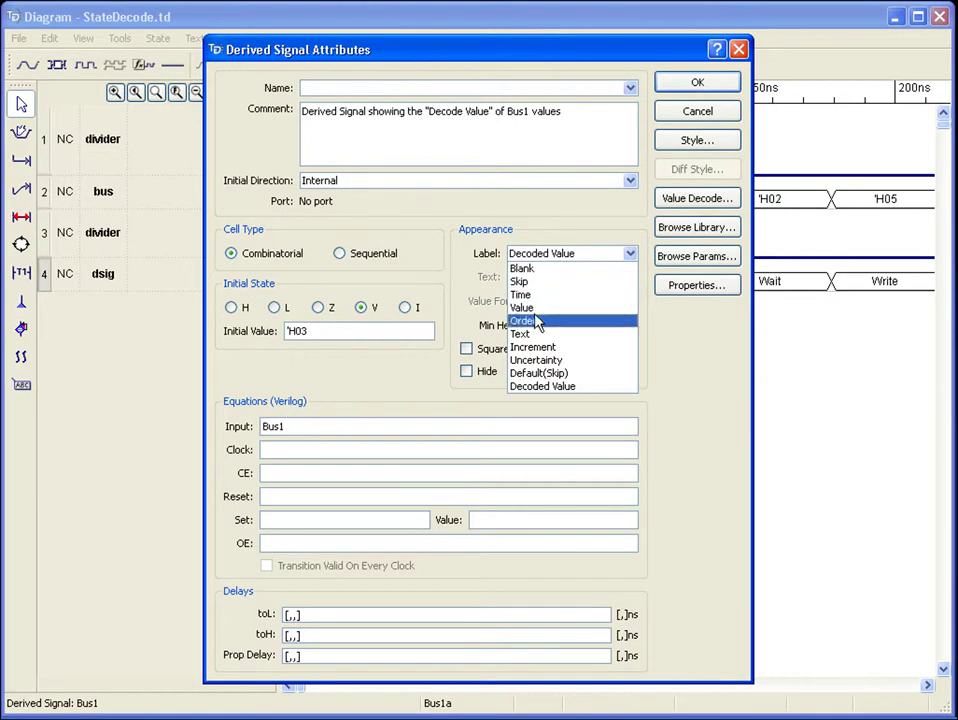
left_click(535, 390)
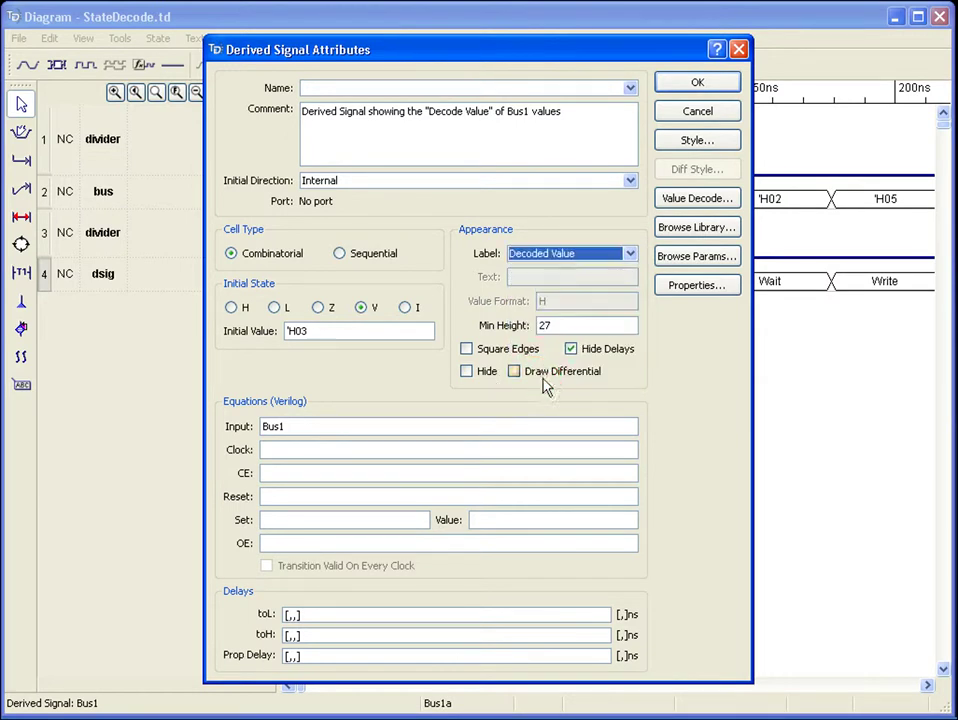
Step: Apply the Bus1a derived signal settings
left_click(697, 84)
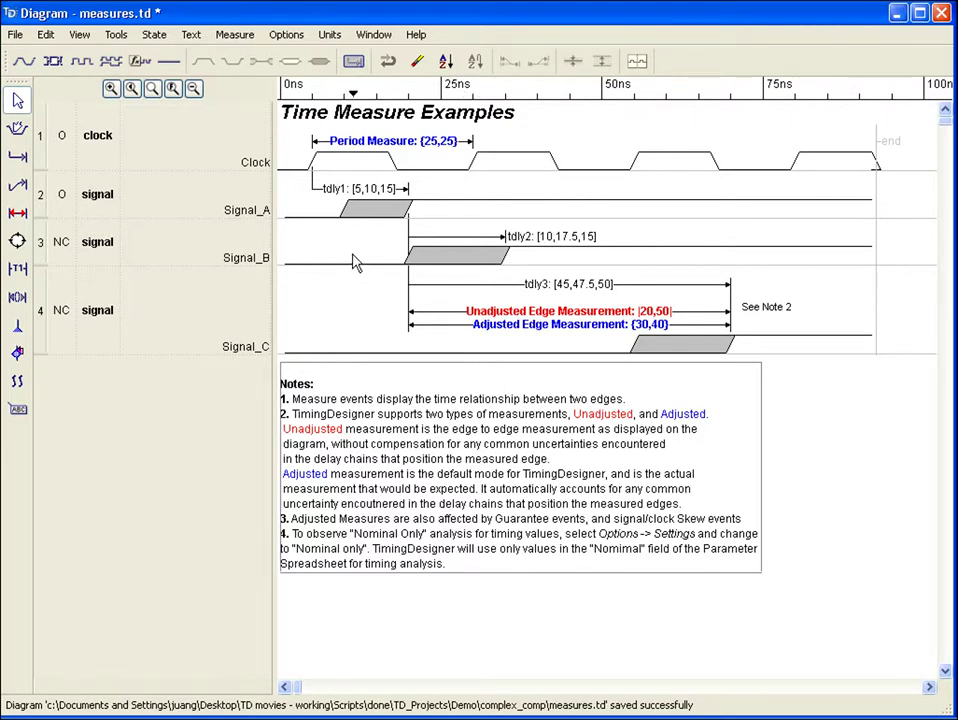
Step: Measure between the Clock edges at 50ns and 75ns, then select the Unadjusted Edge Measurement
left_click(19, 298)
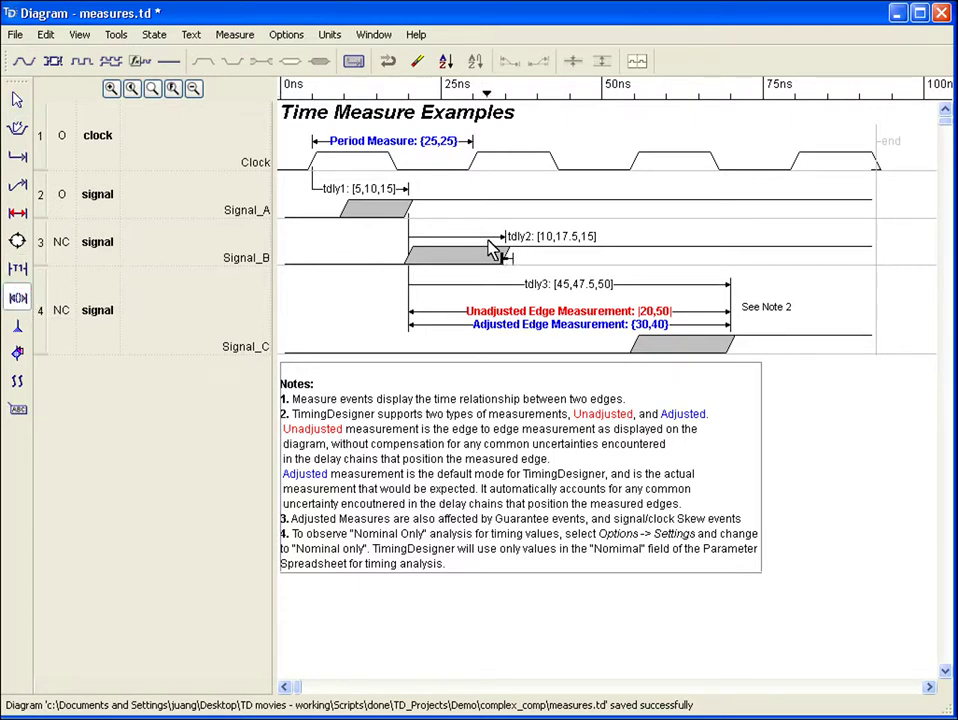
left_click(643, 163)
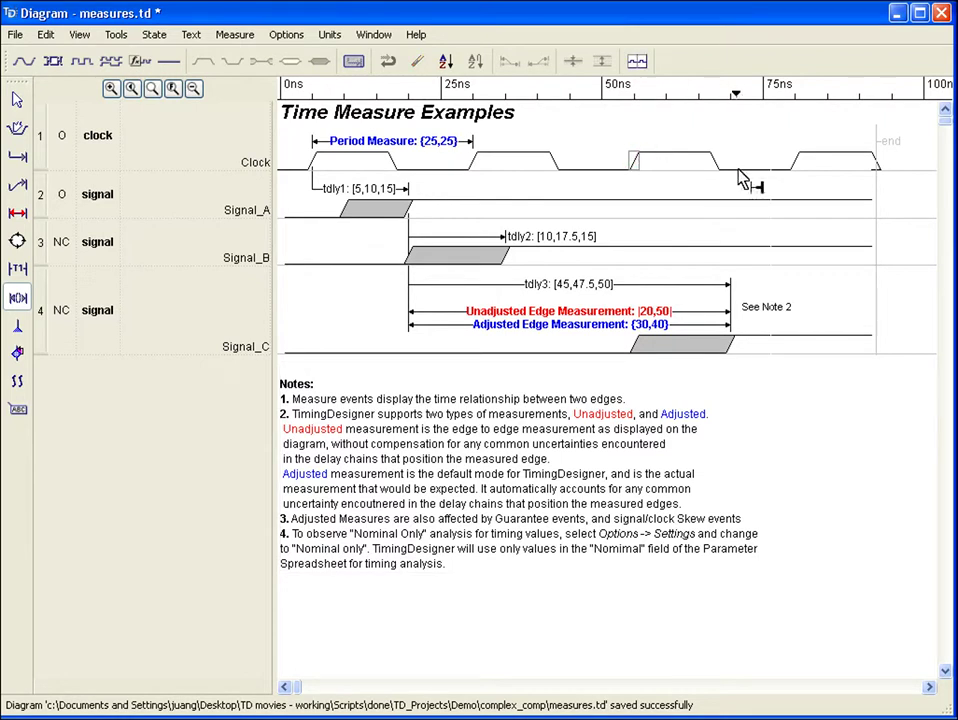
left_click(797, 164)
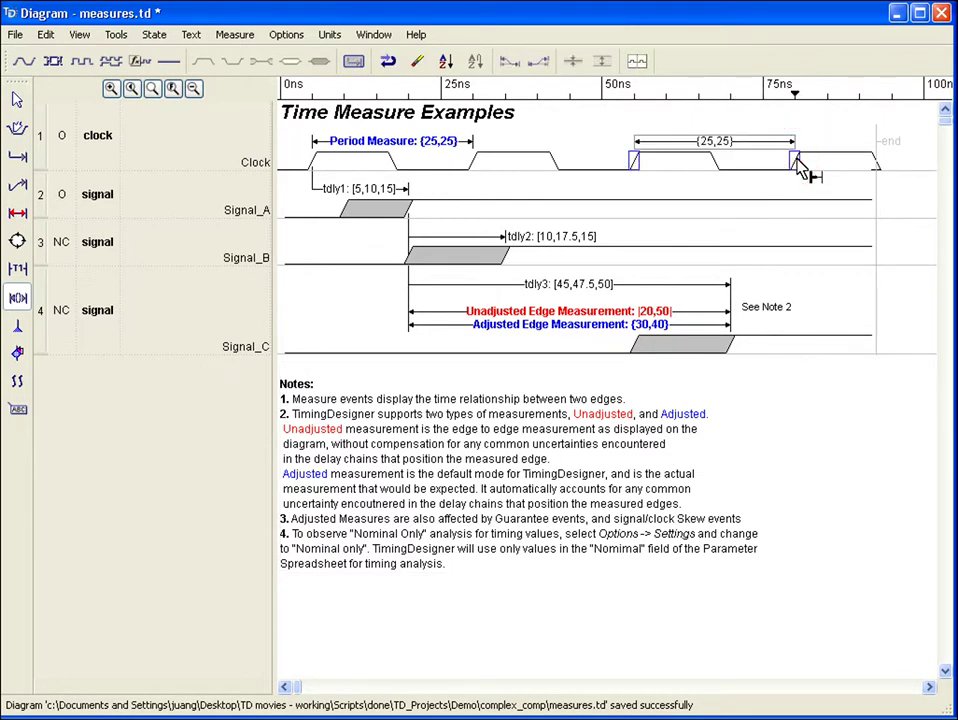
right_click(681, 184)
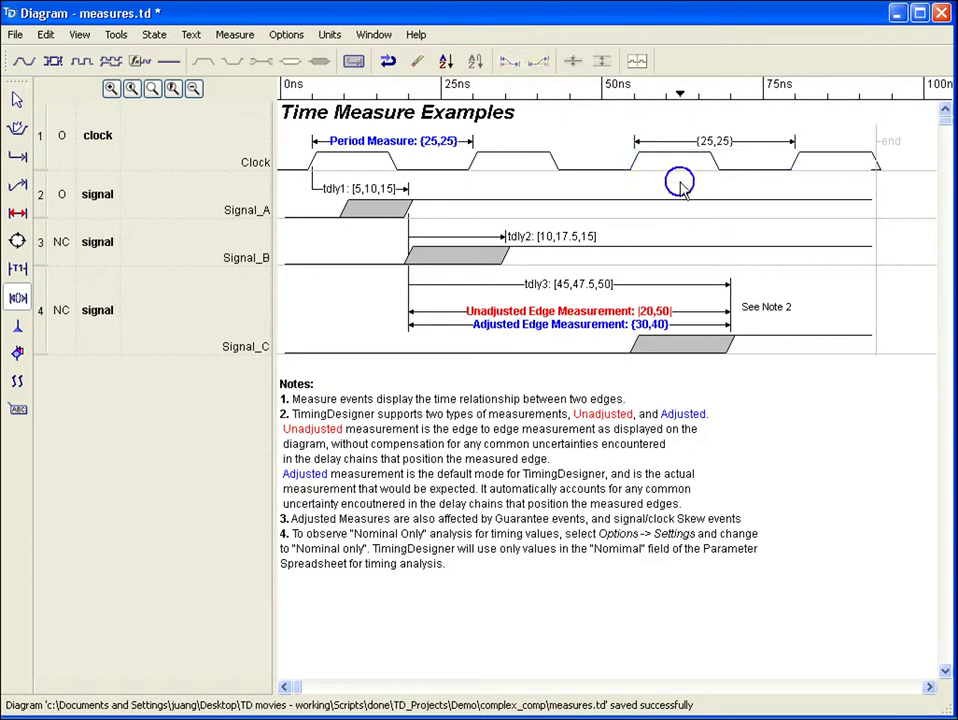
left_click(709, 193)
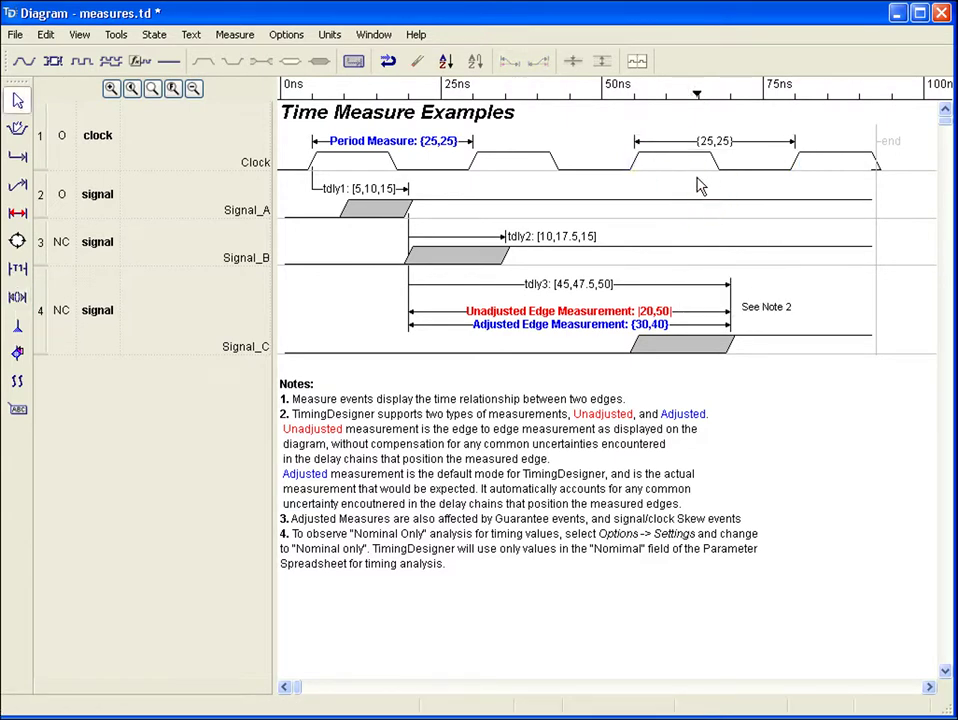
left_click(536, 318)
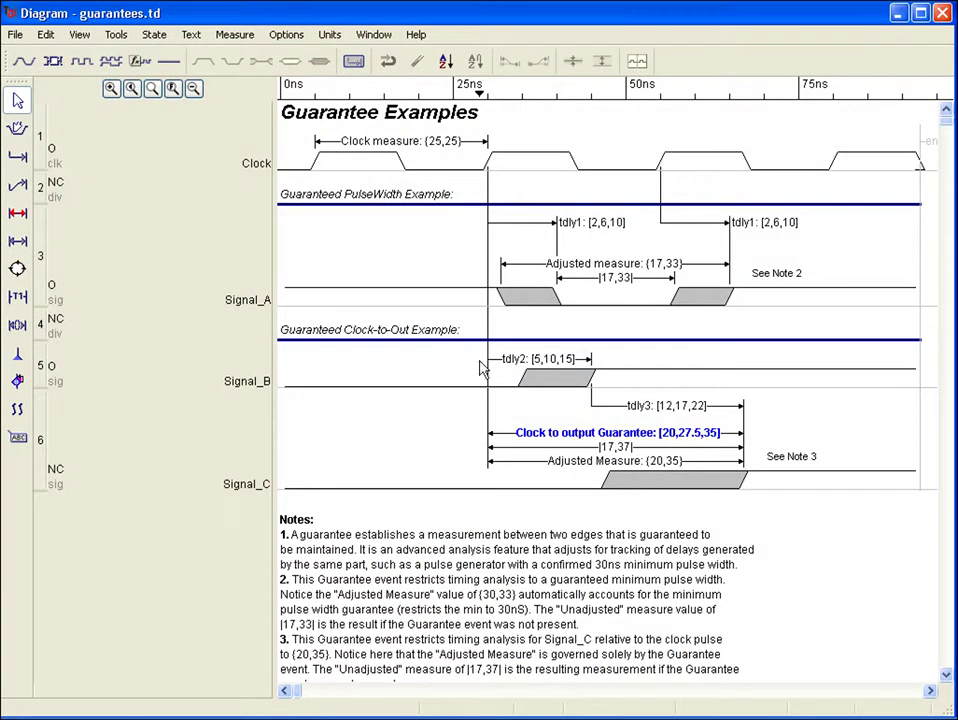
Step: Create guarantee Guarant1 with value 30 between Signal_A's pulse edges
left_click(549, 266)
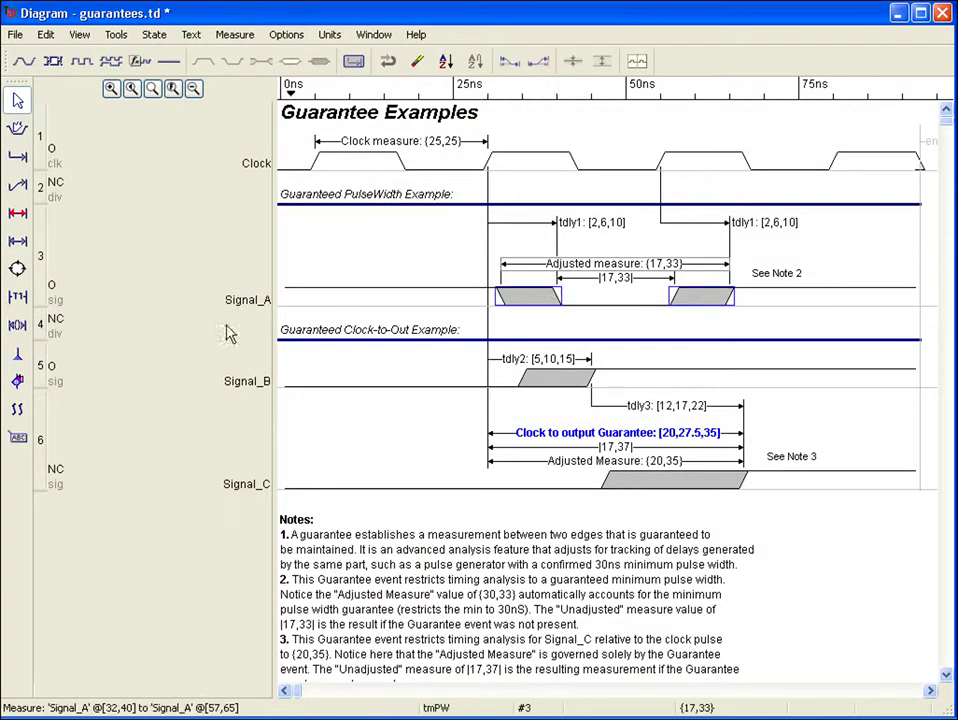
left_click(17, 241)
left_click(531, 294)
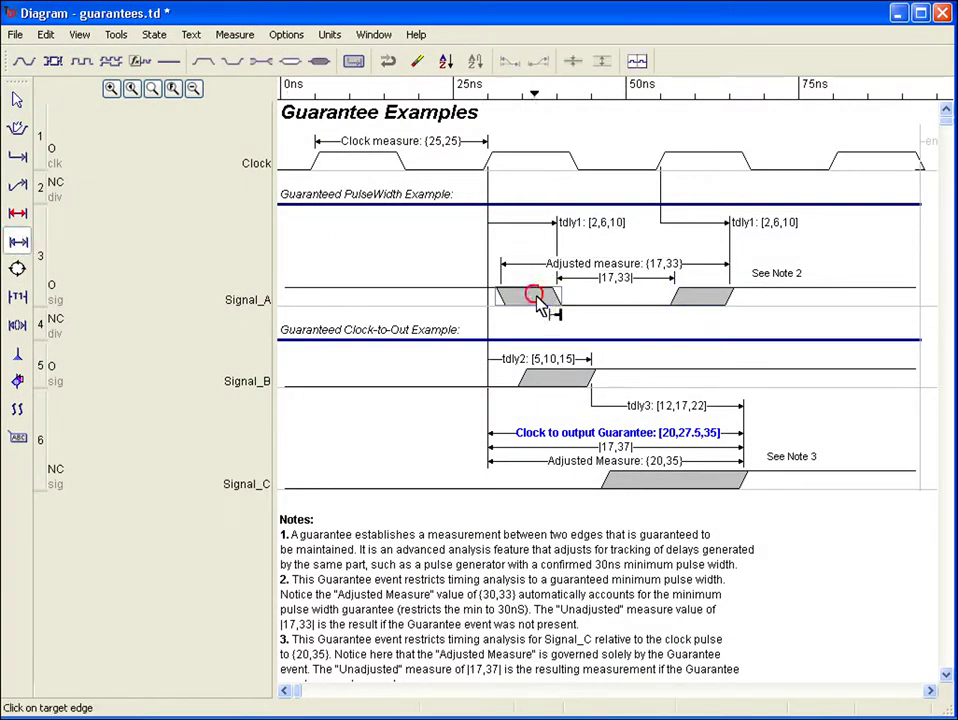
left_click(718, 300)
left_click(447, 184)
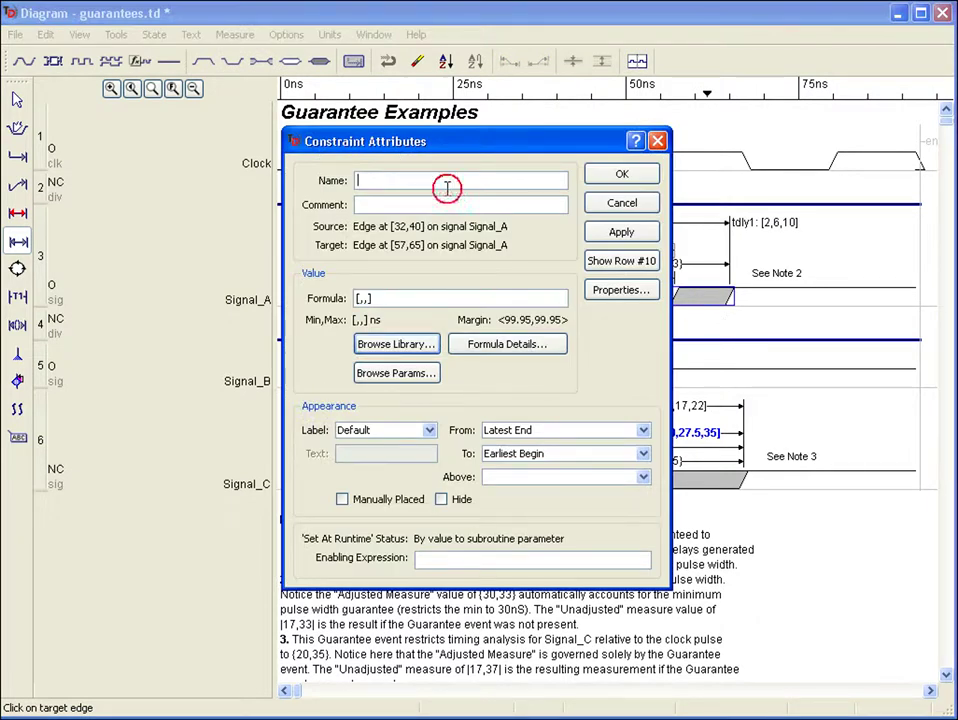
type("Guarant1")
key("Tab")
key("Tab")
type("30")
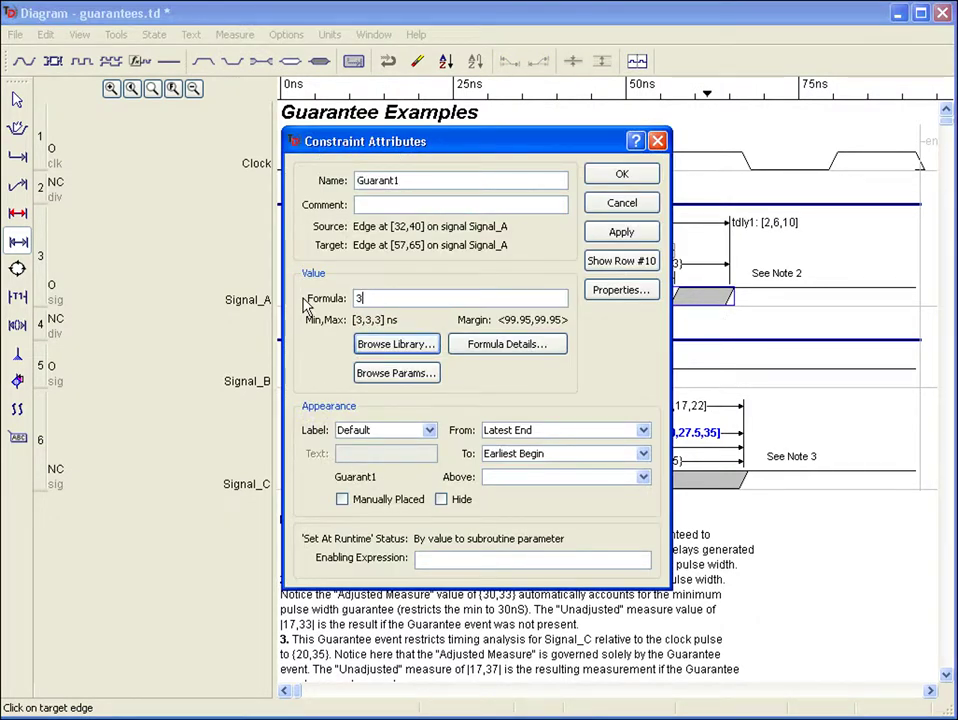
type(",,")
left_click(628, 173)
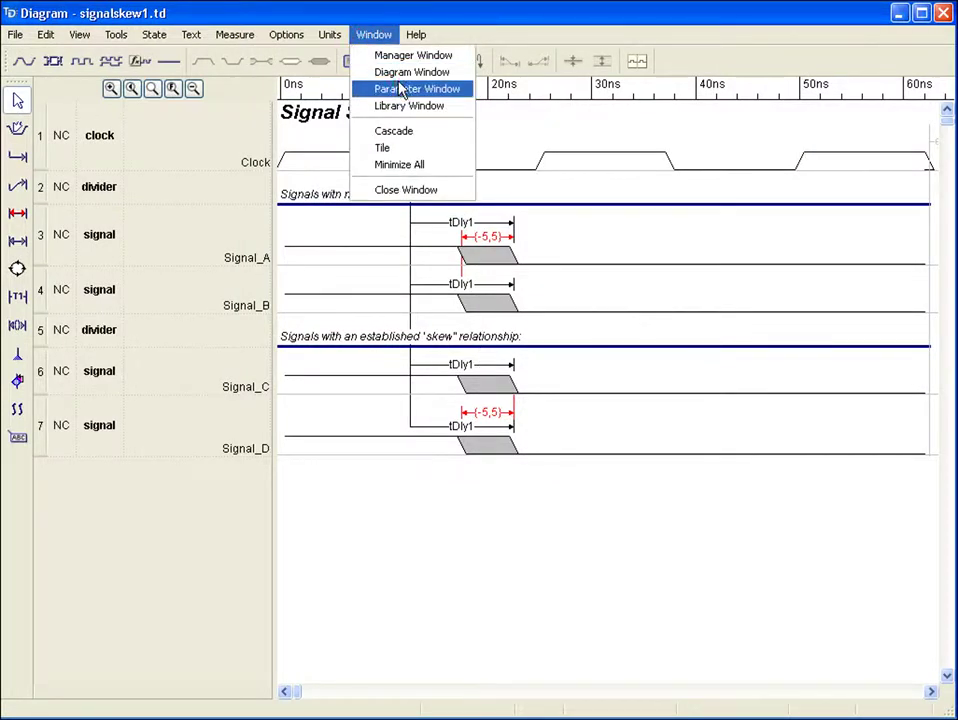
Step: Add a Signal_C Signal_D skew row with formula 0.5 in the parameter spreadsheet
left_click(396, 90)
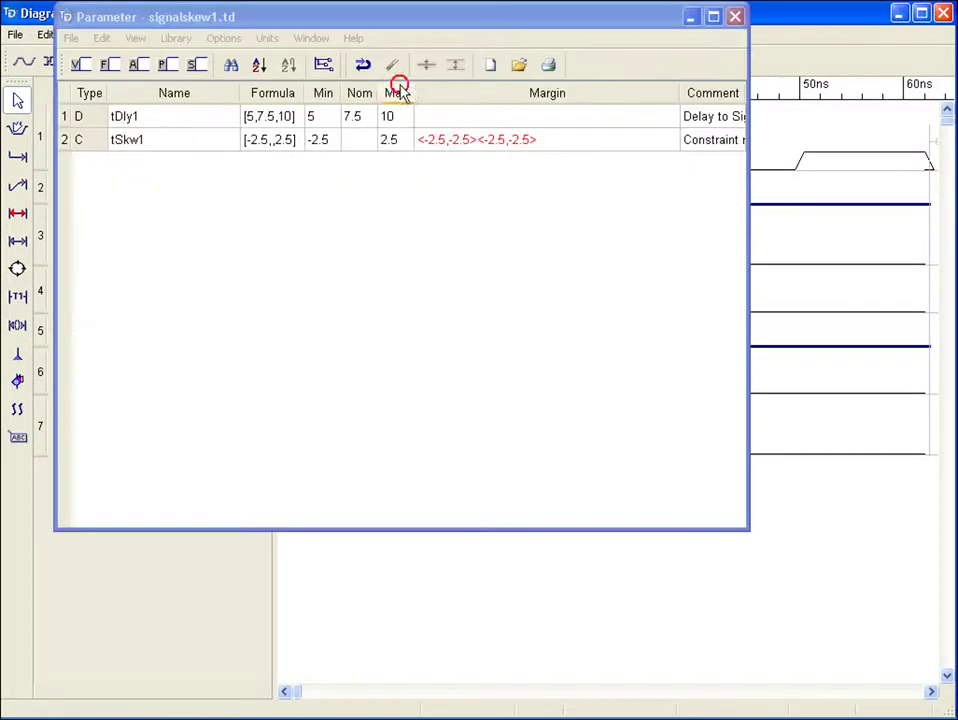
left_click(199, 65)
left_click(159, 164)
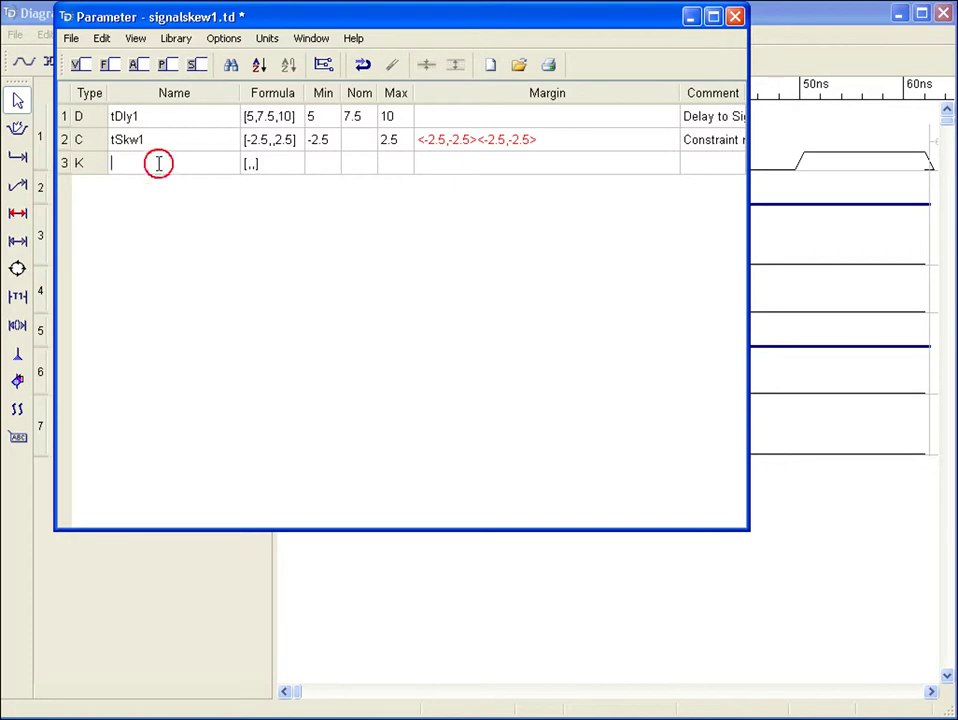
type("Signal_C Signal_D")
left_click(251, 168)
type("0.5")
left_click(255, 183)
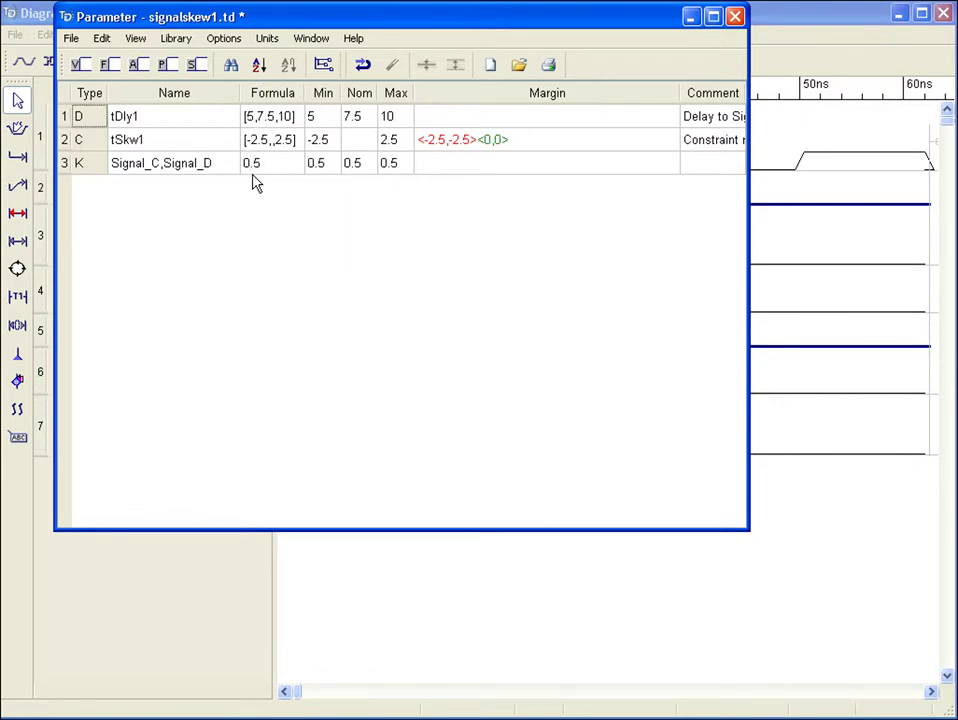
left_click(735, 17)
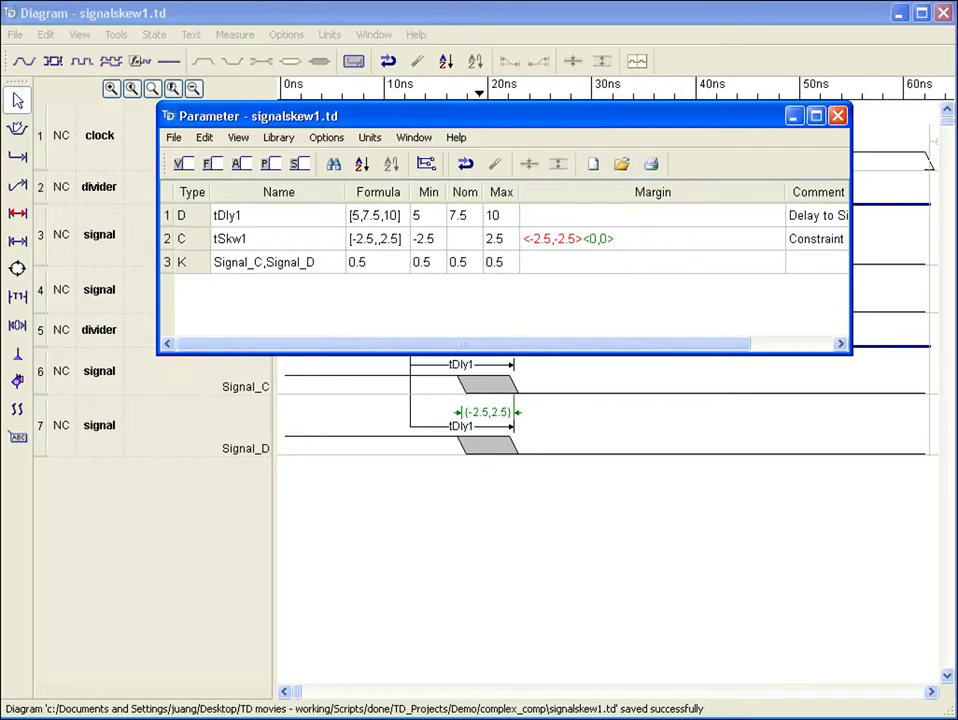
Step: Change the Signal_C/Signal_D skew formula to 2/(30-5) and return to the timing diagram
left_click(360, 262)
type("2/(30-5)")
key("Return")
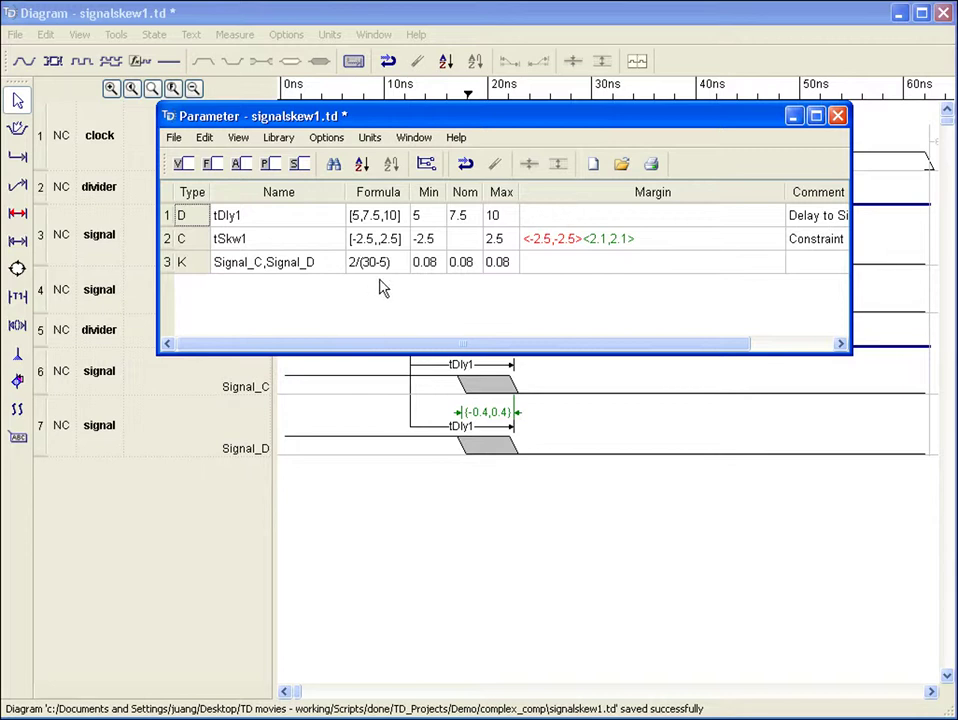
left_click(441, 278)
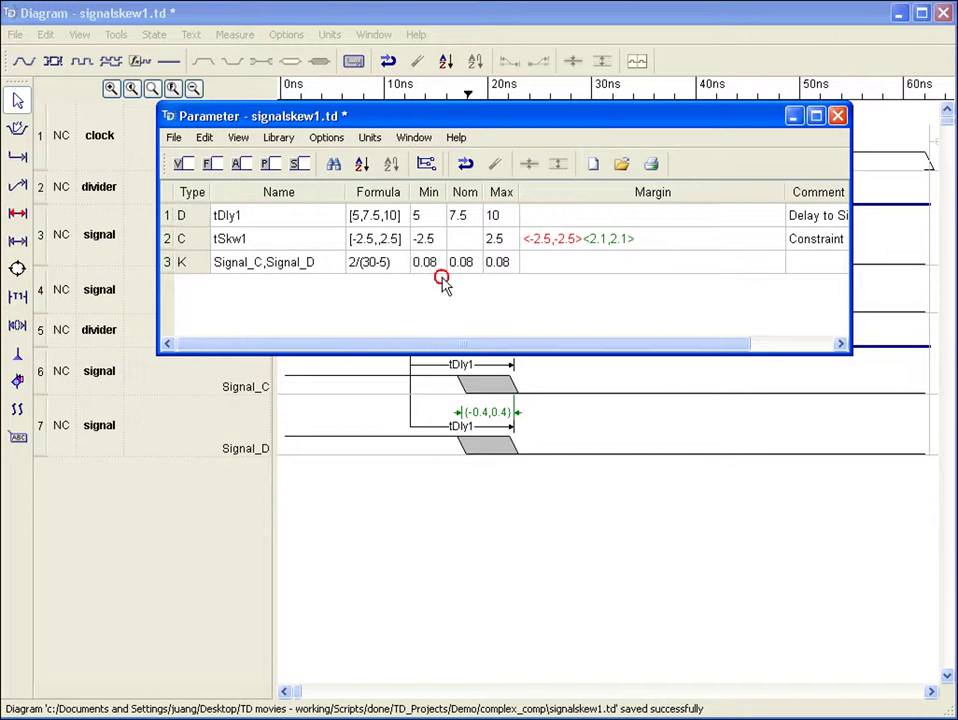
left_click(533, 437)
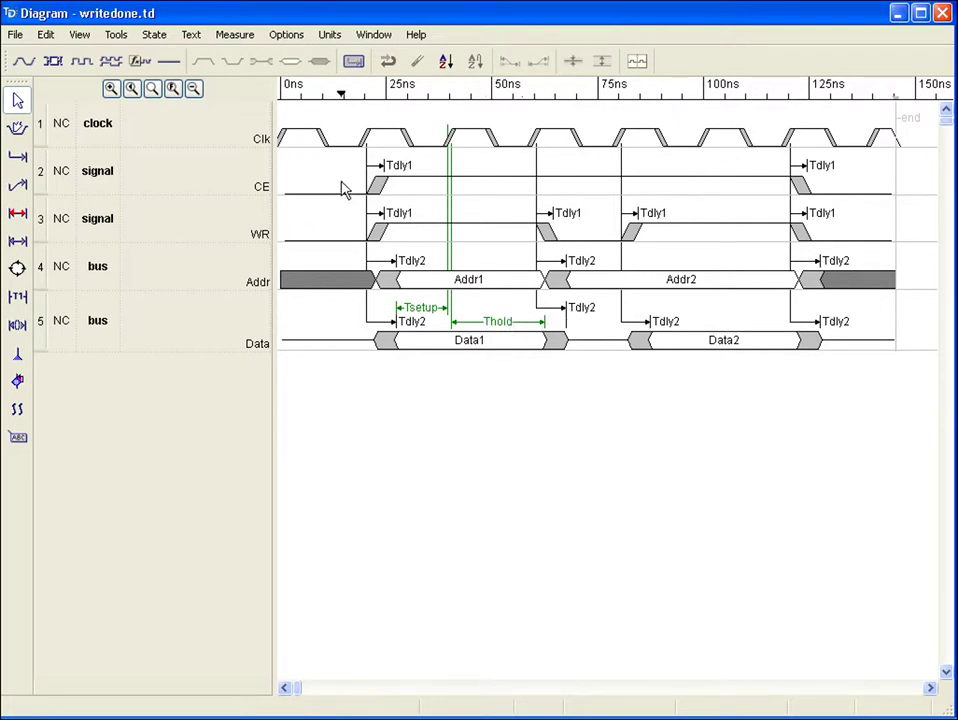
Step: Show writedone's parameter spreadsheet, edit v3's sqrt(v2) formula, and open built-in functions help
left_click(372, 34)
left_click(381, 91)
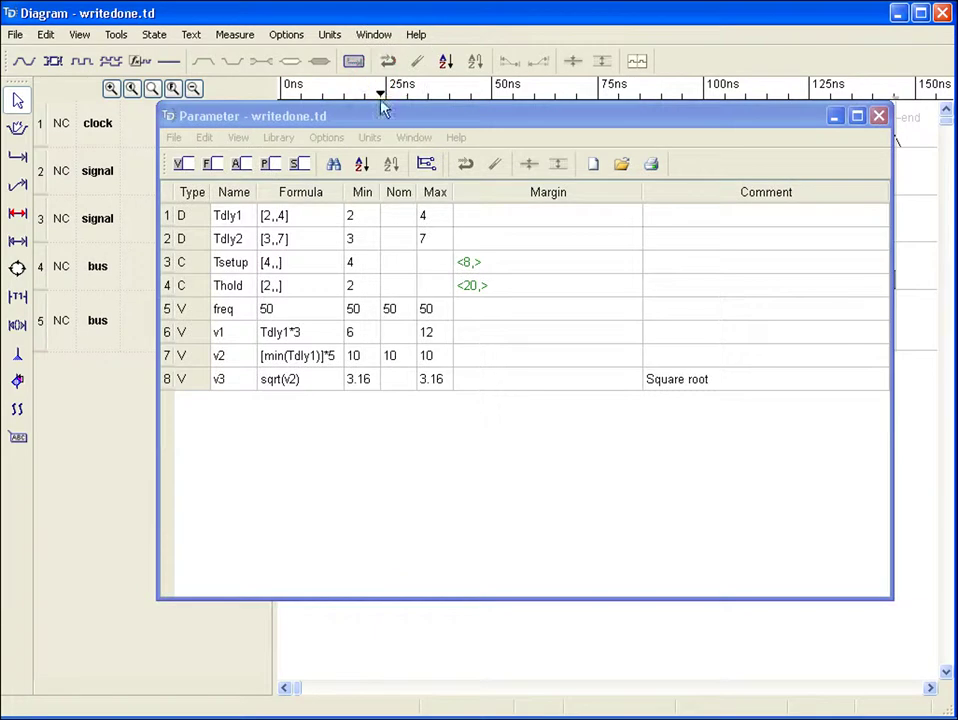
left_click(340, 118)
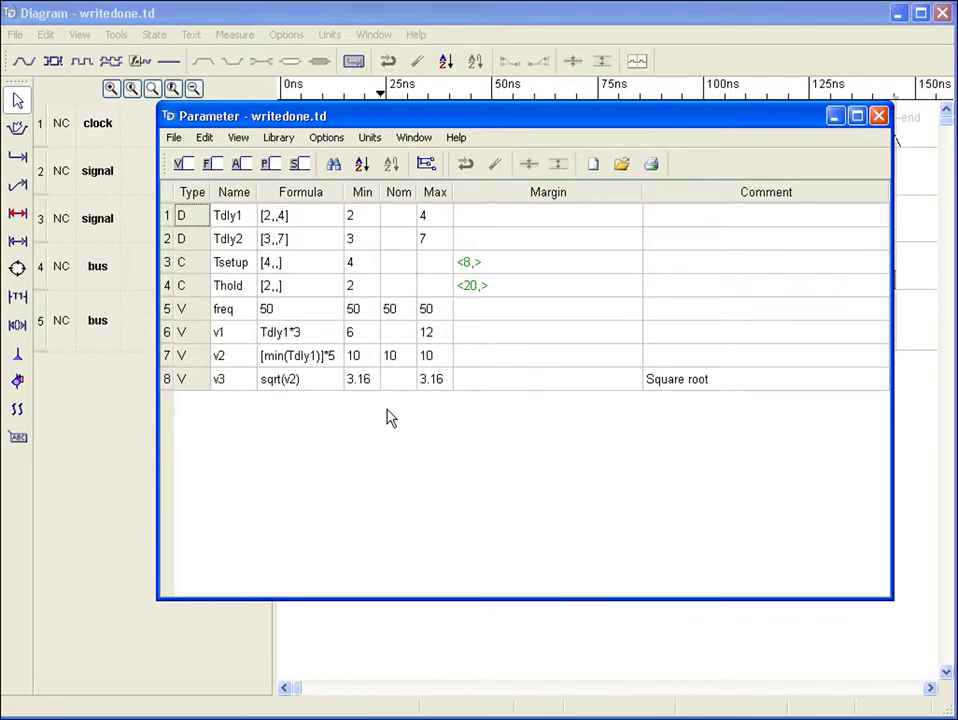
double_click(319, 382)
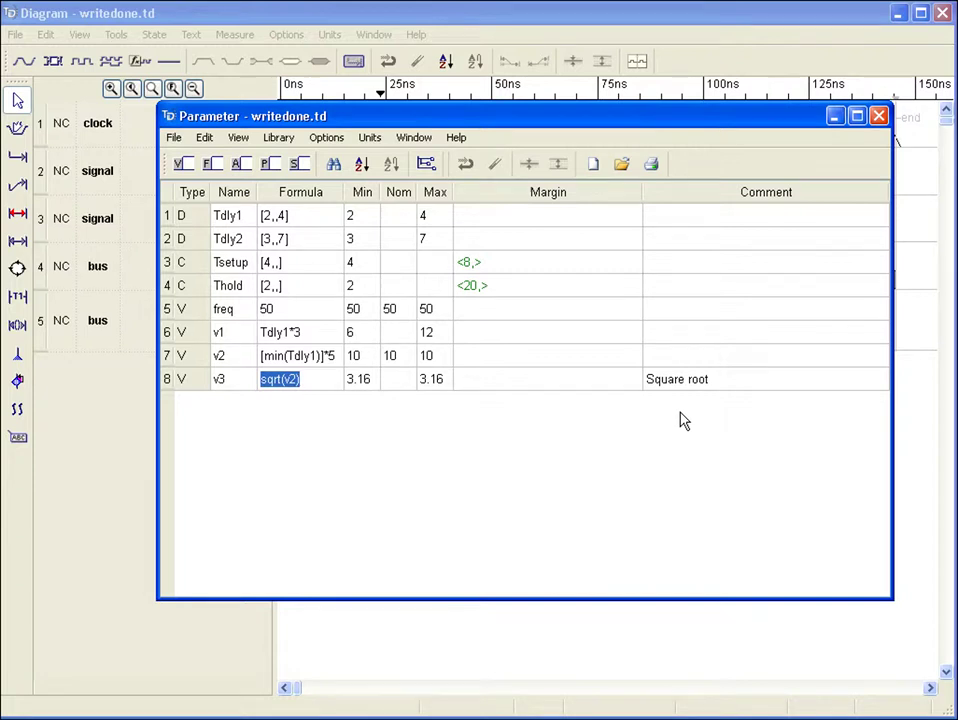
key("F1")
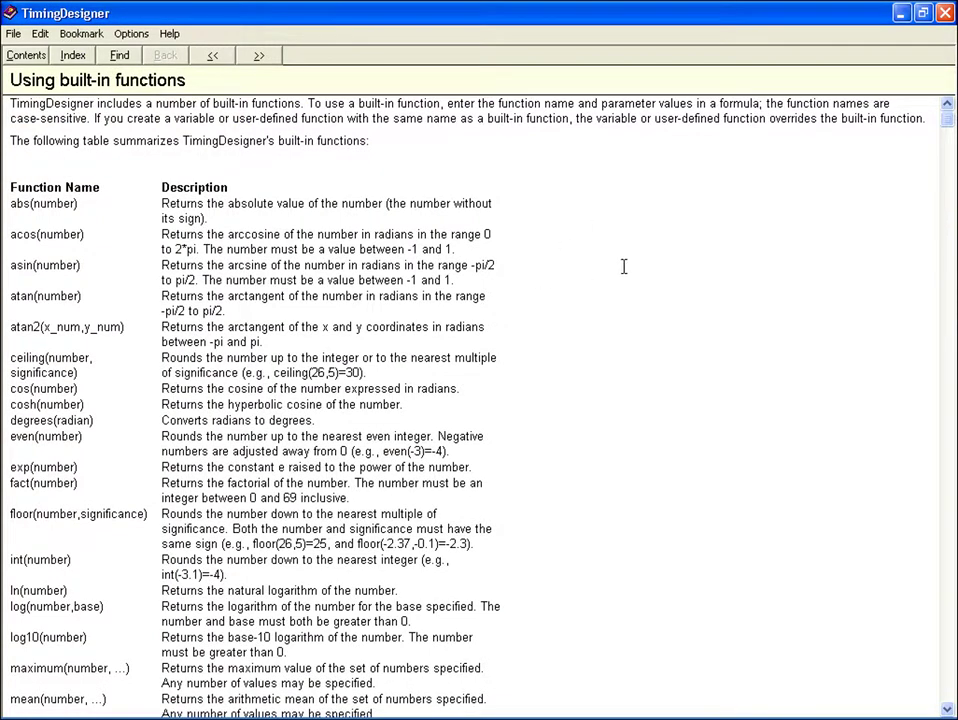
Step: Scroll down the Using built-in functions help page to the sqrt entry
scroll(624, 266, "down", 1)
scroll(622, 266, "down", 3)
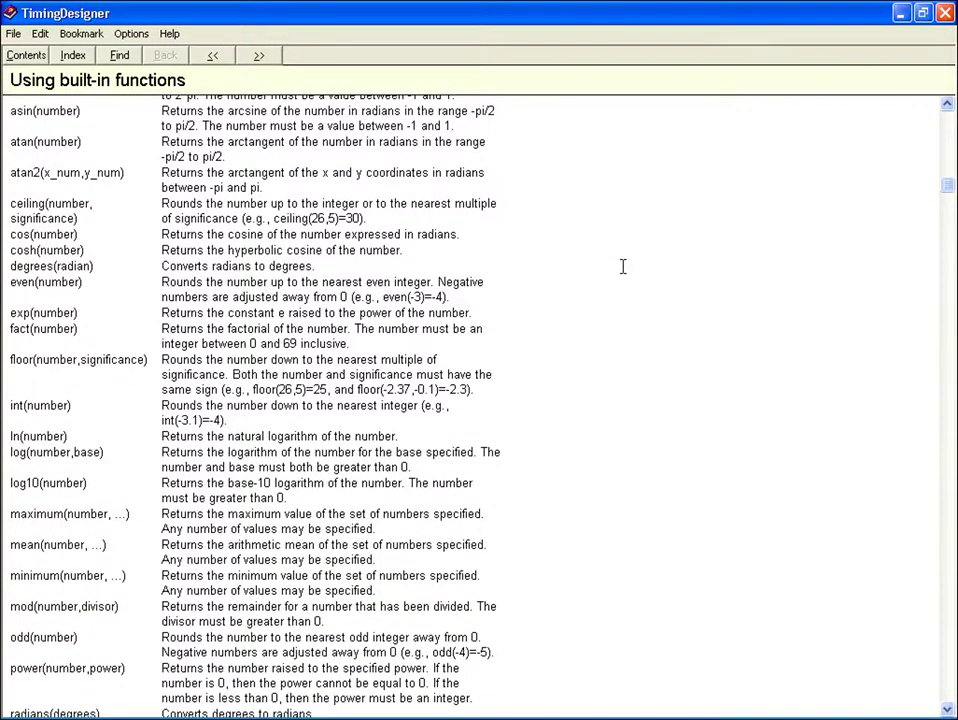
scroll(622, 266, "down", 2)
scroll(622, 266, "down", 2)
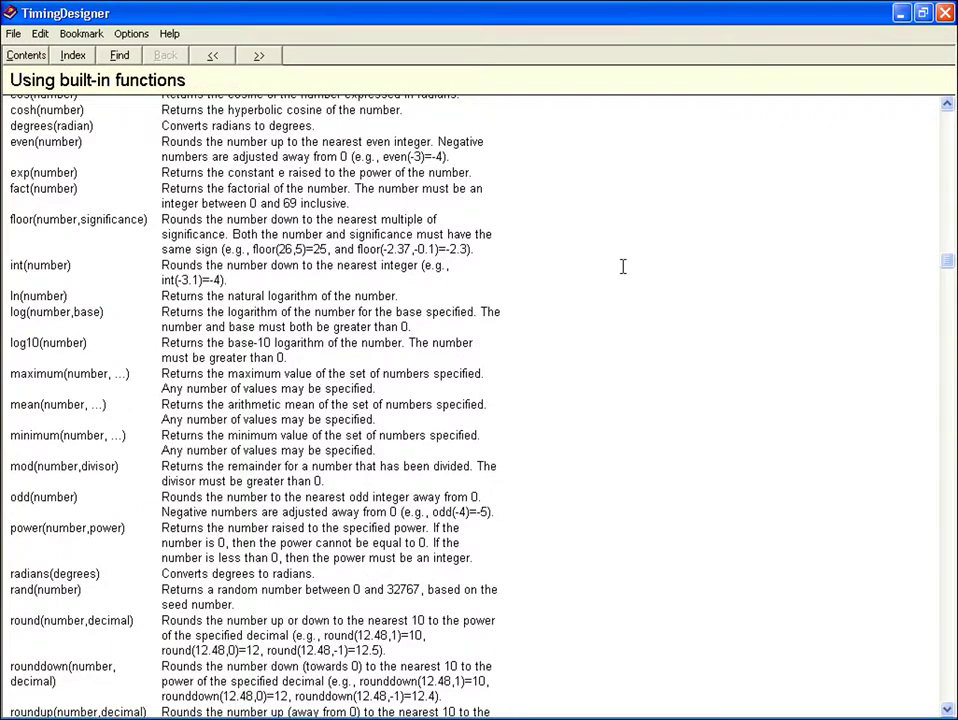
scroll(622, 266, "down", 1)
scroll(622, 266, "down", 1)
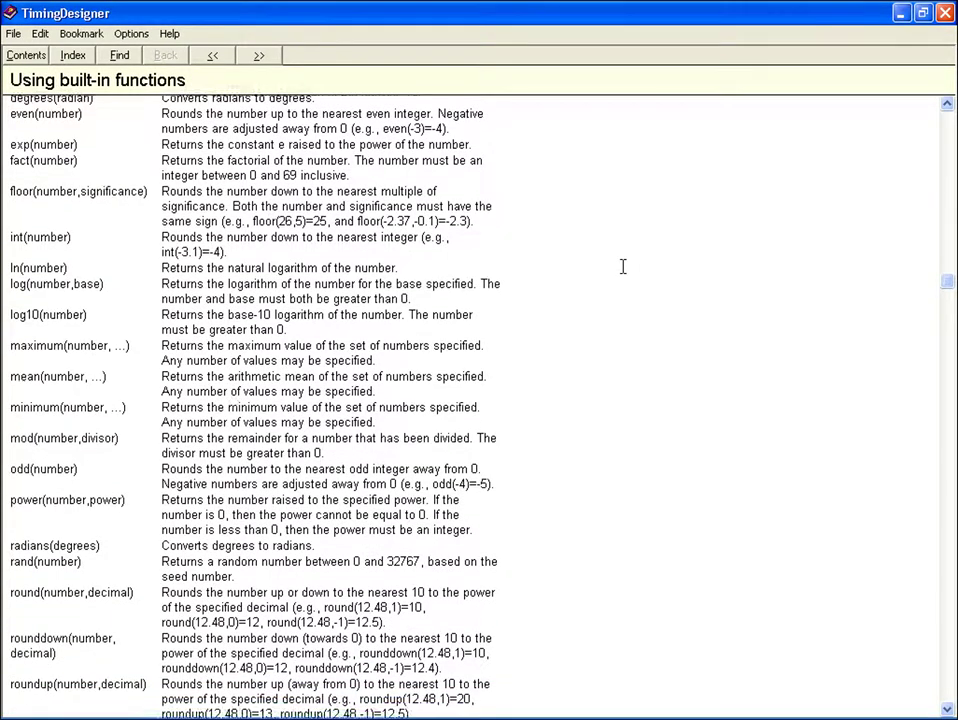
scroll(622, 266, "down", 1)
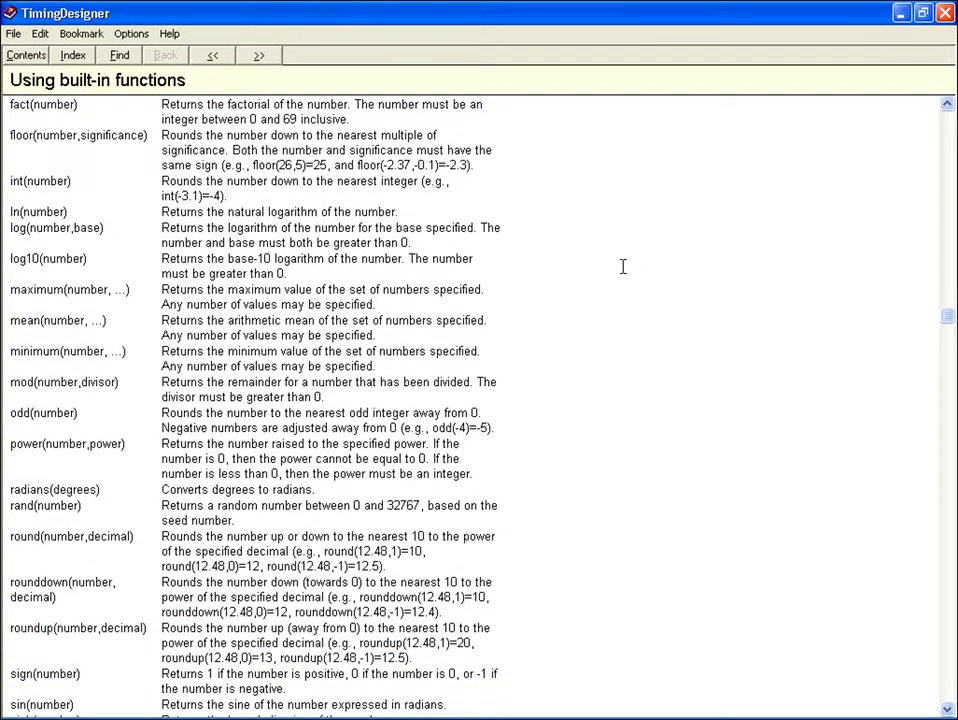
scroll(622, 266, "down", 2)
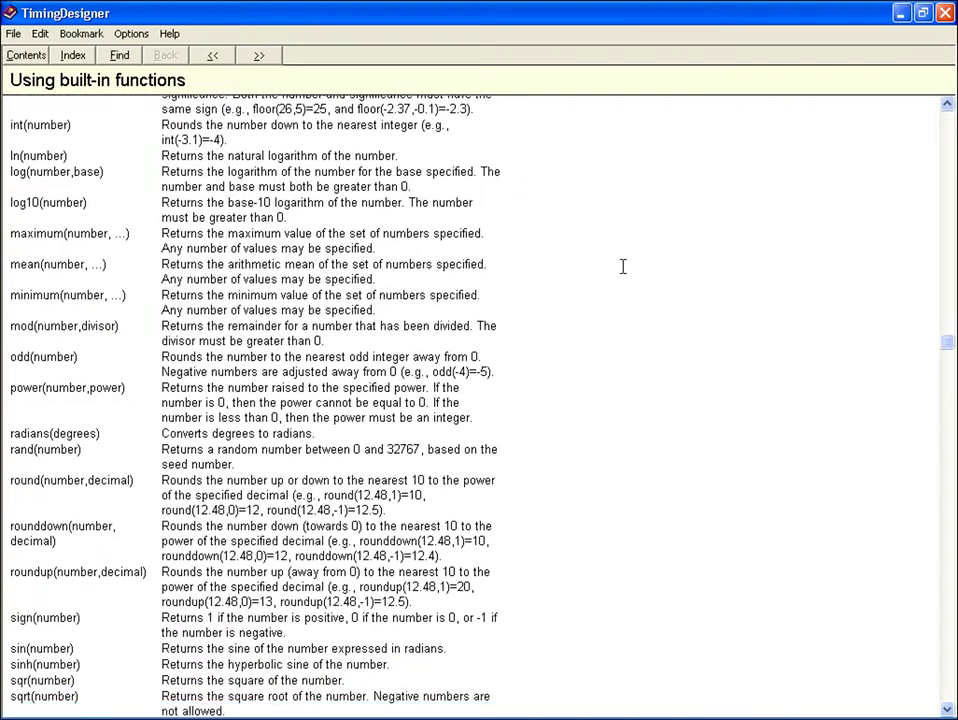
scroll(622, 266, "down", 1)
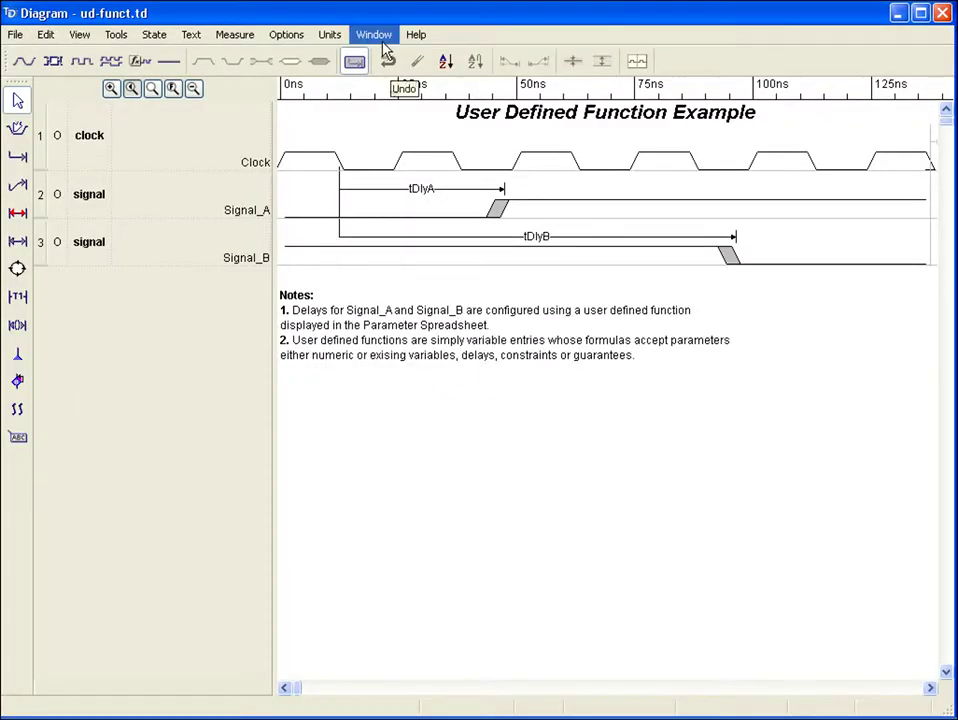
Step: Show the parameter spreadsheet, review the tPD function's comment, and add a new f1(x) function row
left_click(374, 36)
left_click(389, 90)
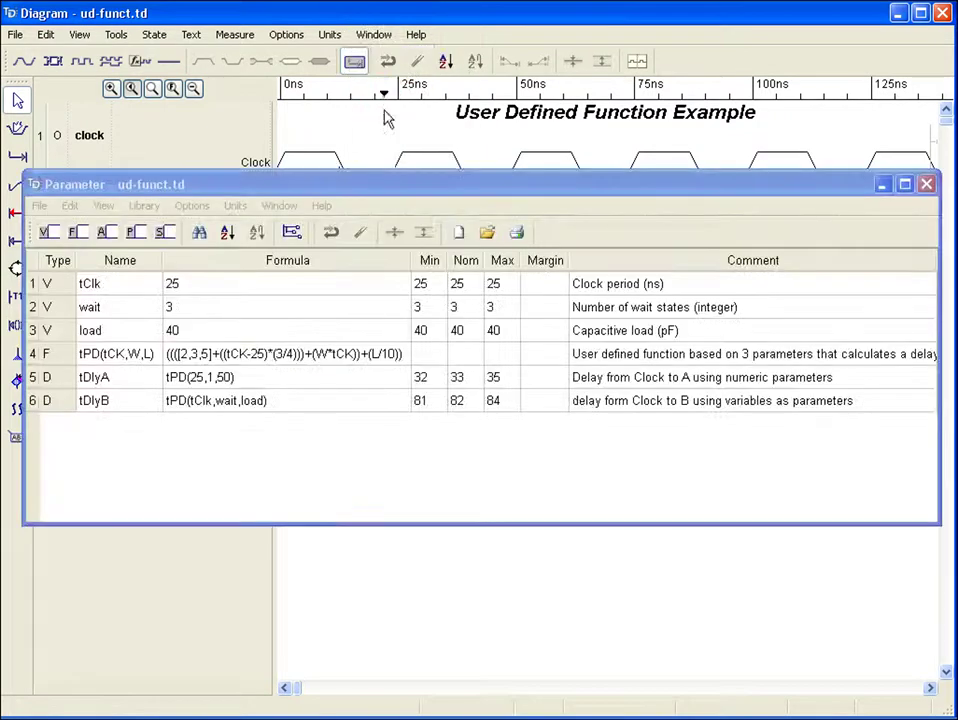
left_click(359, 195)
left_click(130, 354)
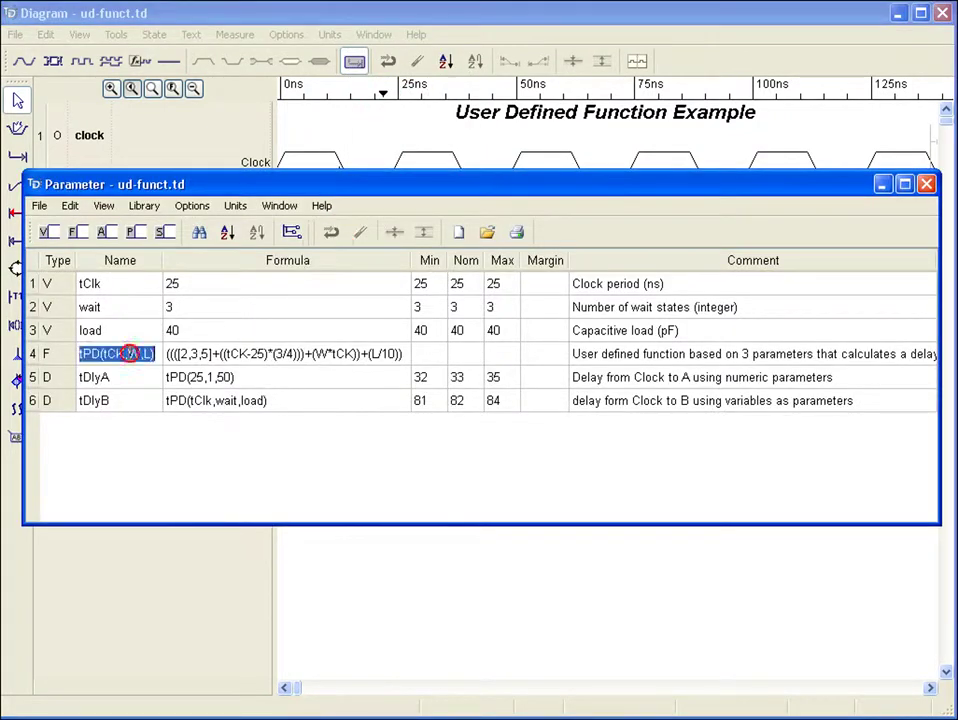
left_click(657, 358)
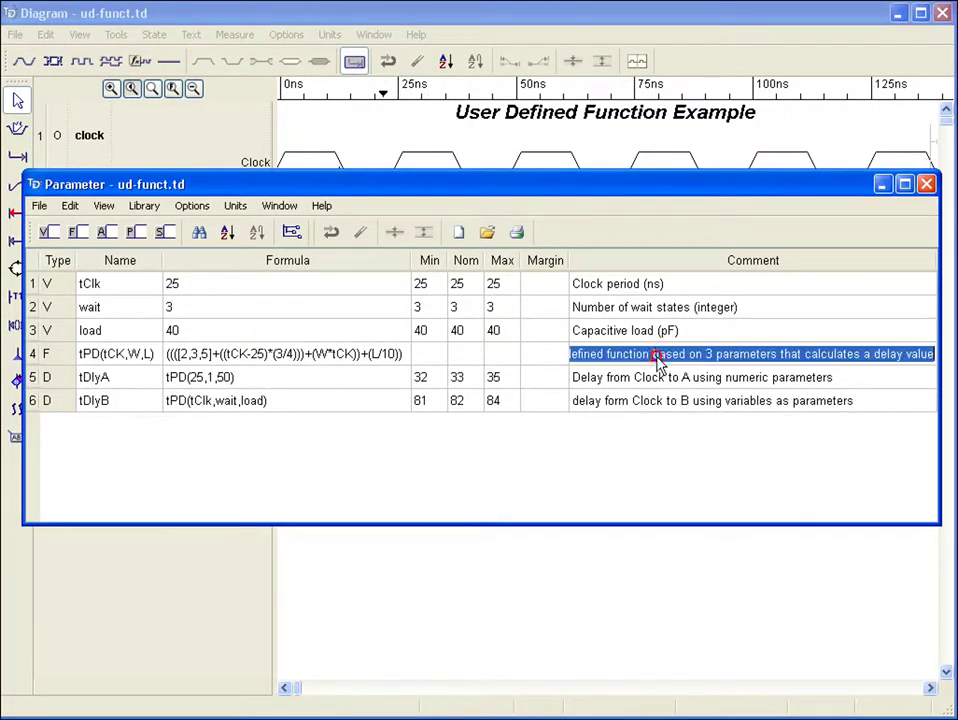
left_click(77, 236)
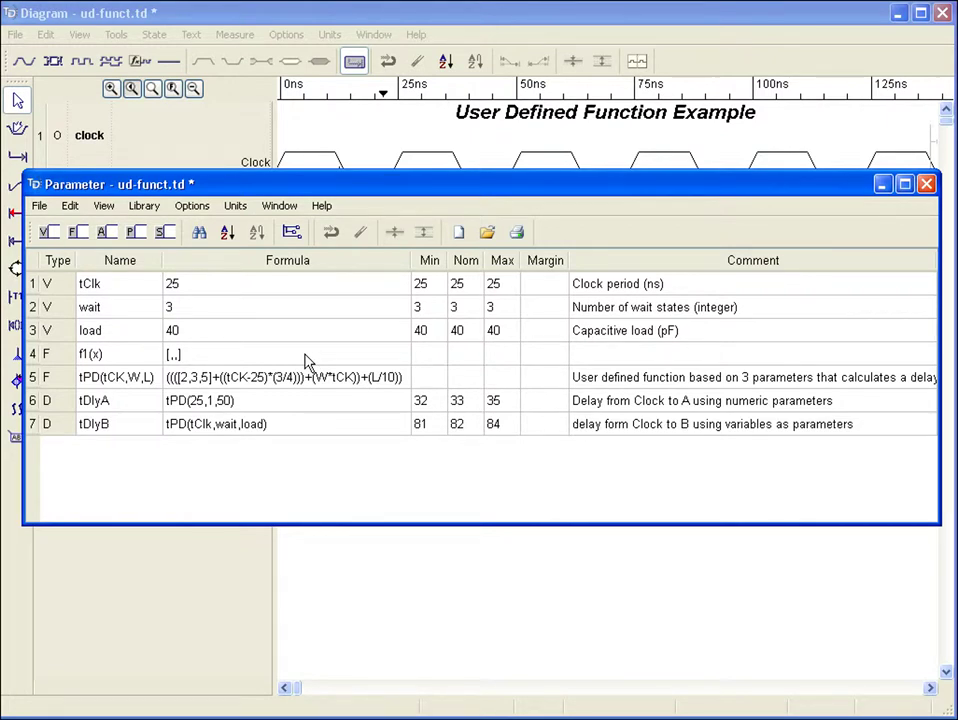
Step: Rename the wait variable to wait3 so tDlyB reads tPD(tClk,wait3,load)
double_click(230, 380)
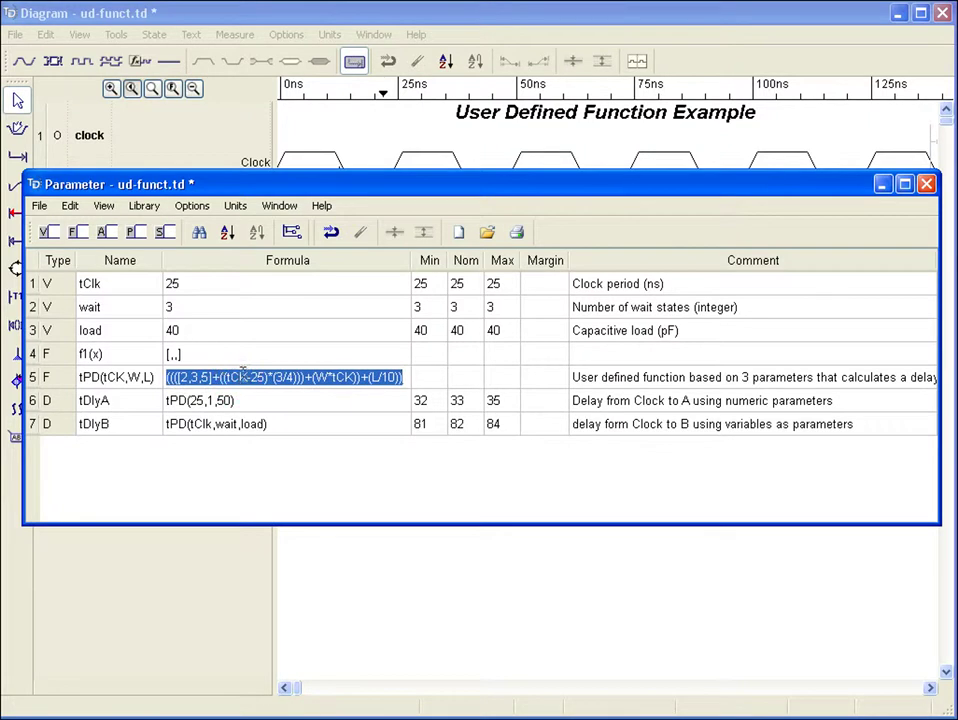
left_click(112, 306)
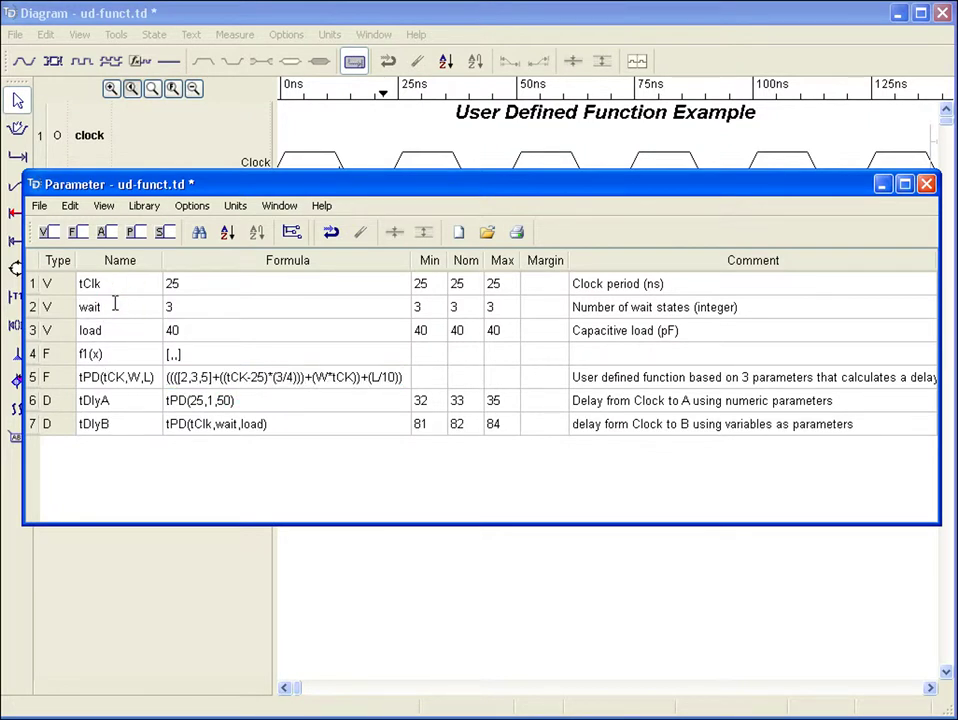
type("(3)")
left_click(205, 312)
left_click(232, 426)
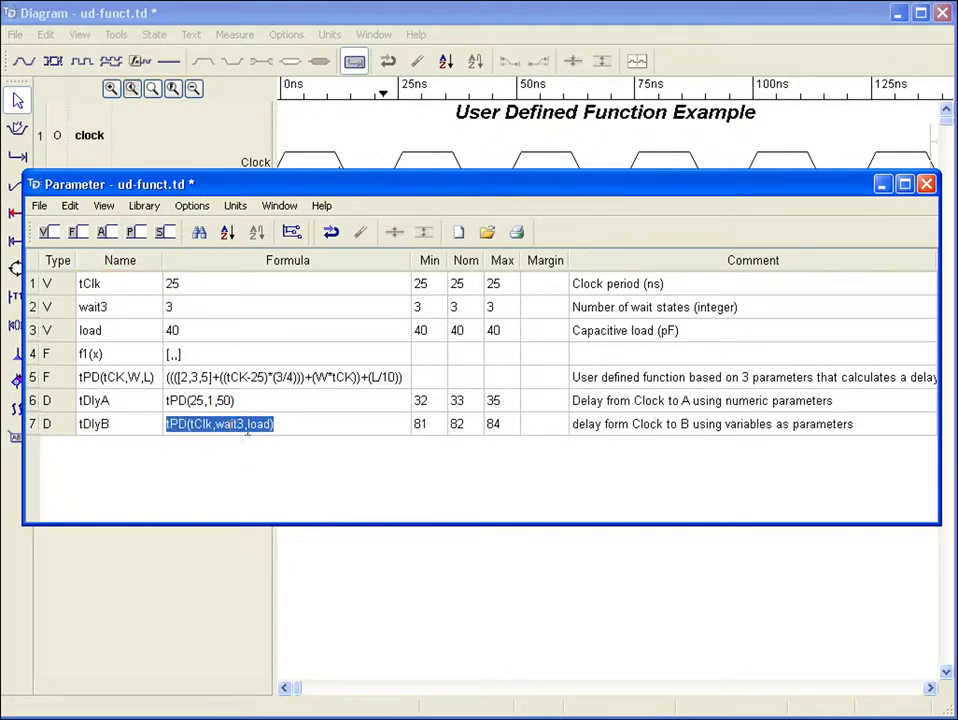